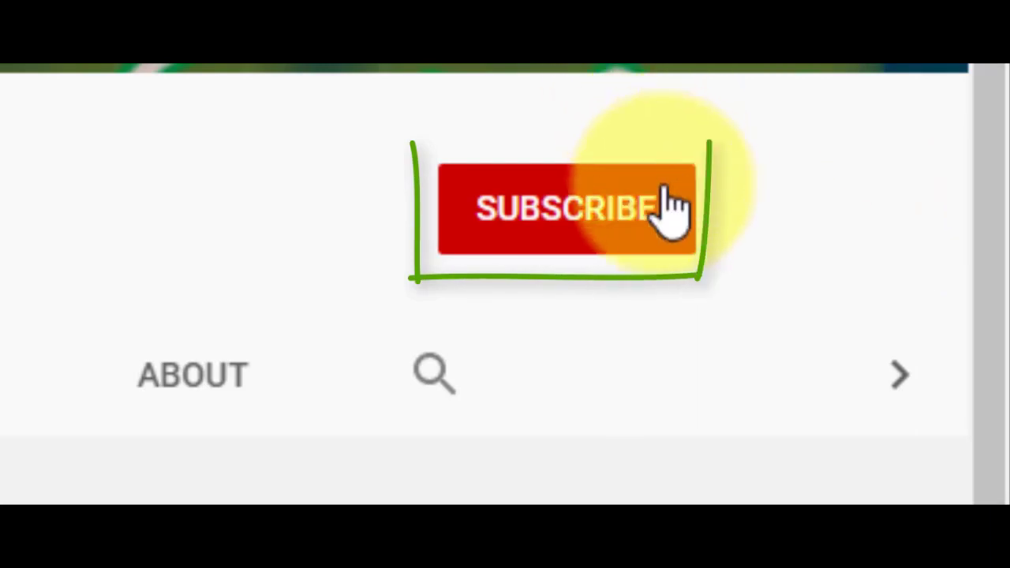
Subscribe to the YouTube channel and set its bell notifications to All
click(662, 205)
click(658, 206)
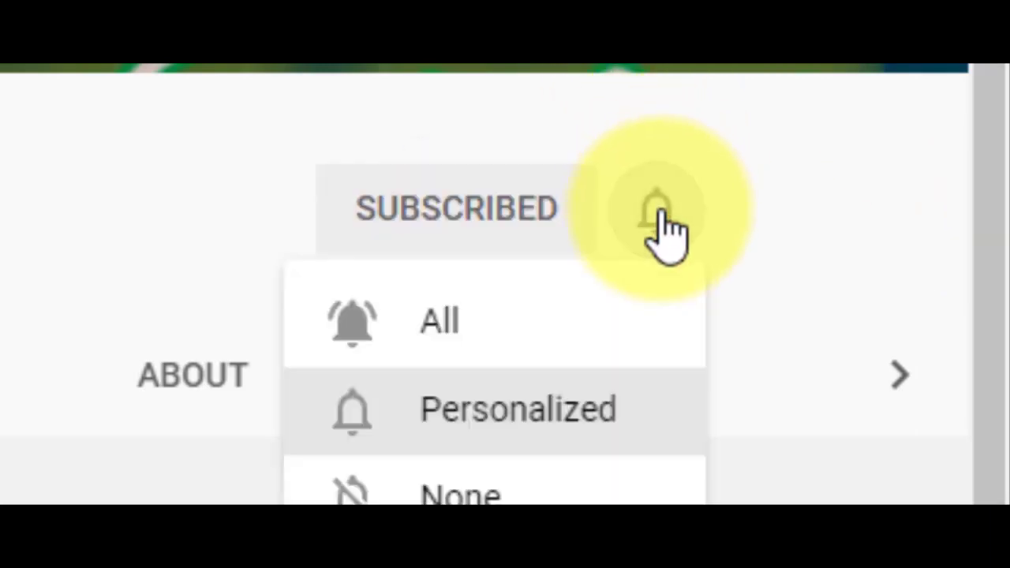
click(553, 338)
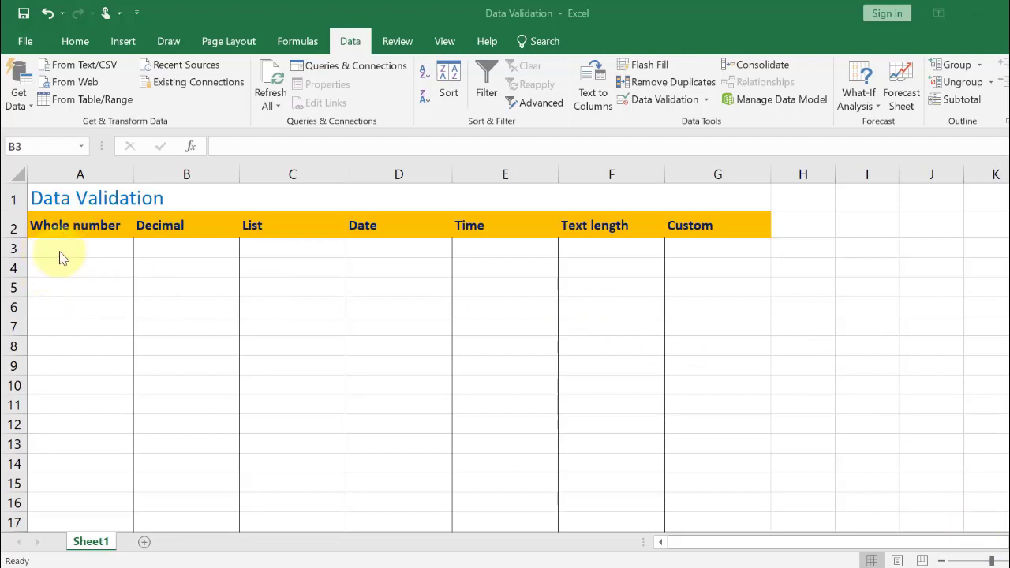
click(175, 249)
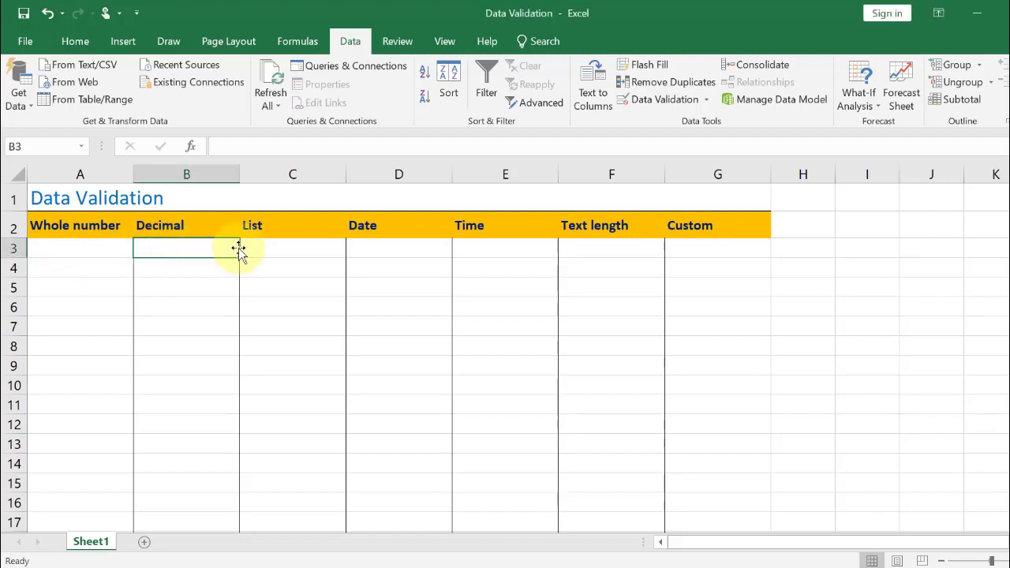
key(alt)
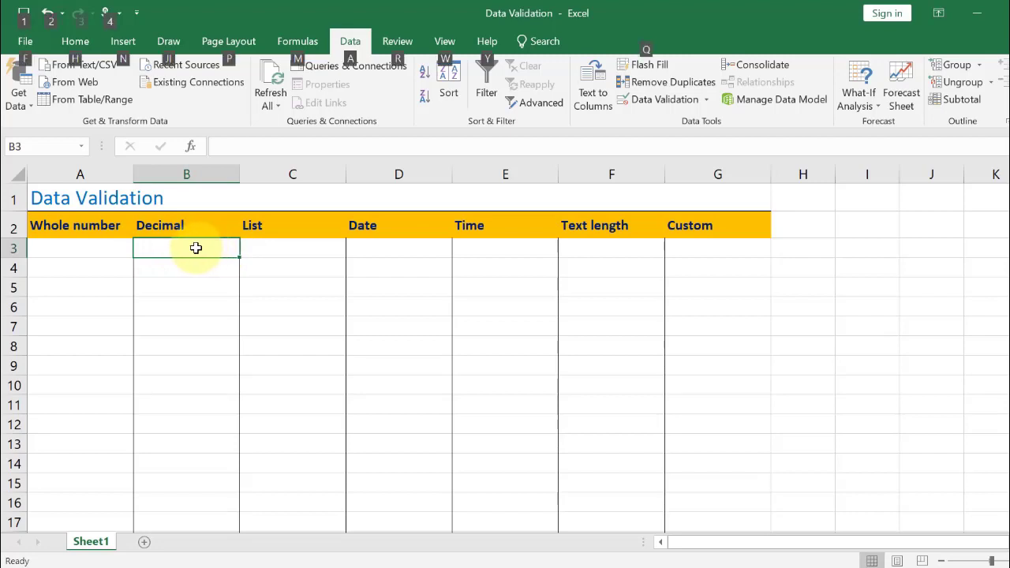
key(d)
key(l)
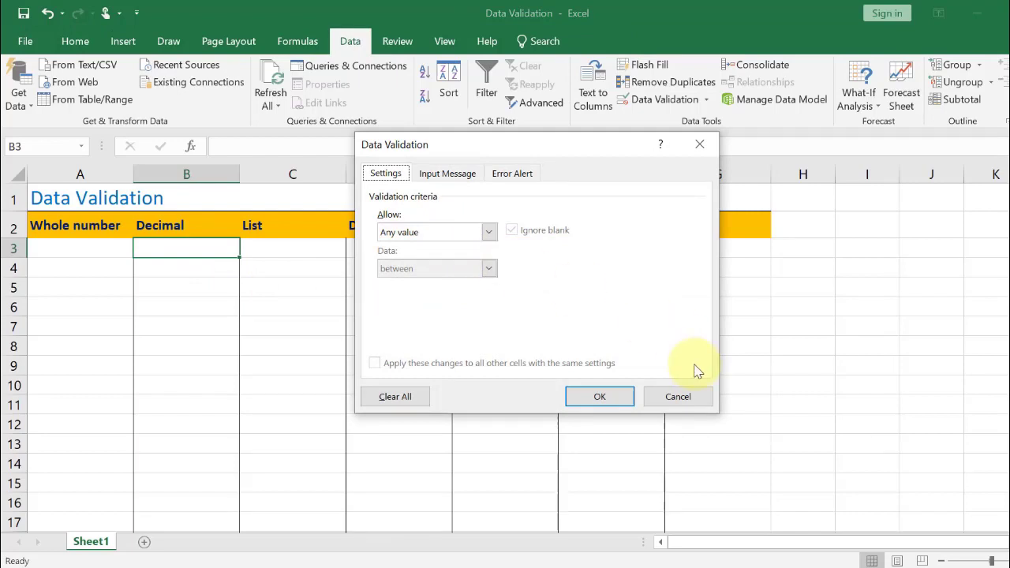
click(681, 401)
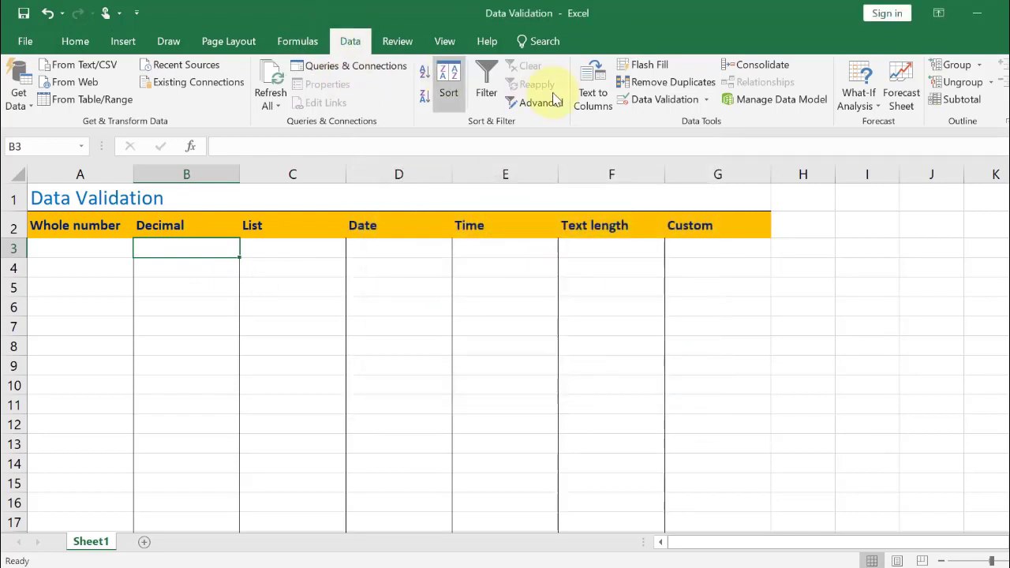
Give B3 a Decimal validation rule between 17.5 and 99.5
click(643, 98)
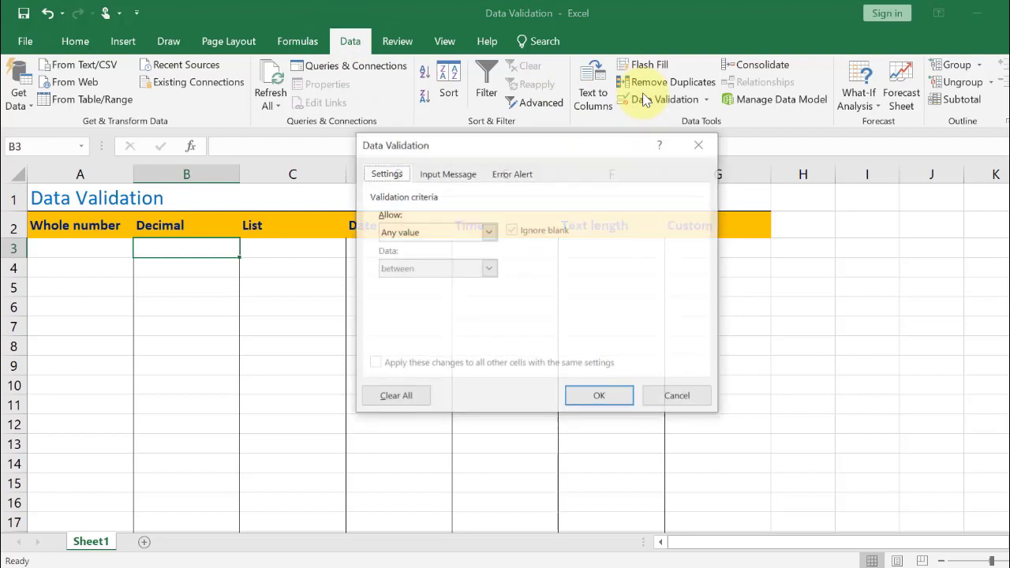
click(418, 233)
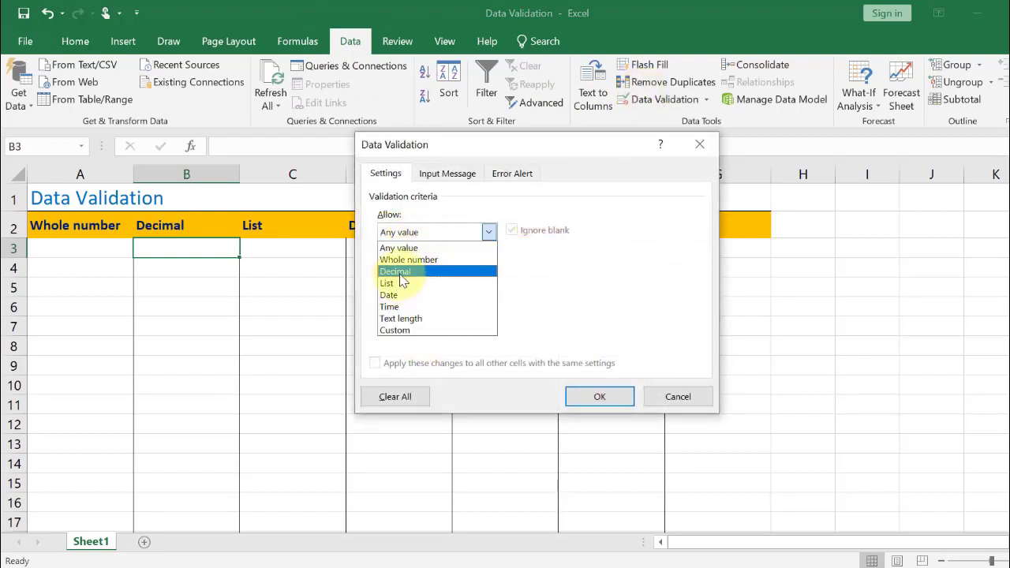
click(399, 273)
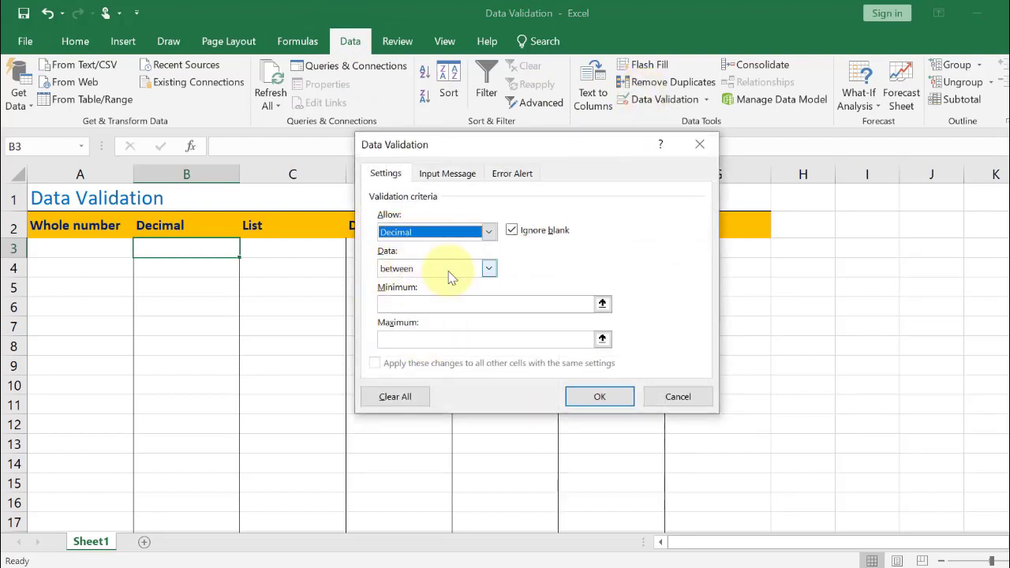
click(451, 272)
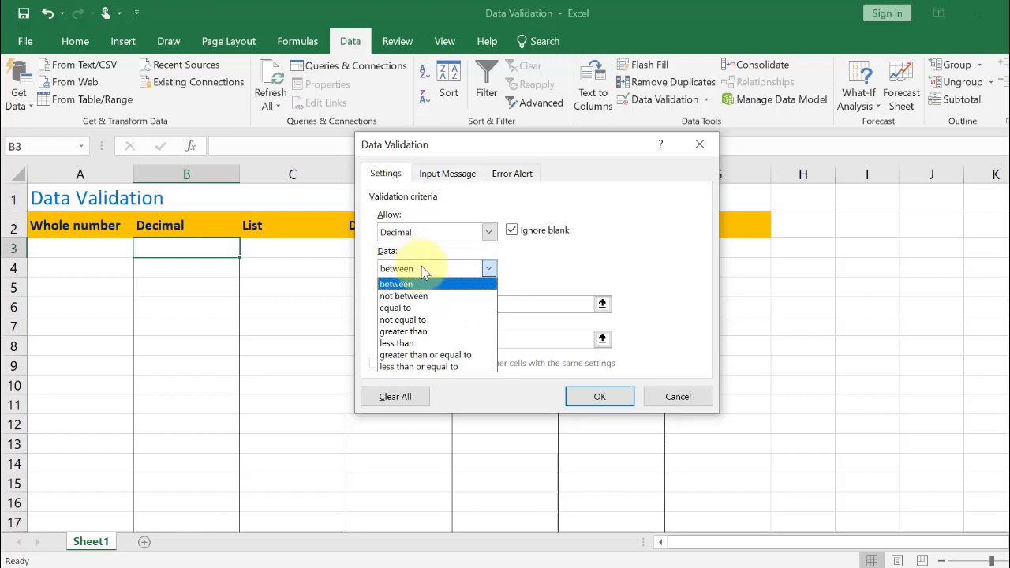
click(426, 284)
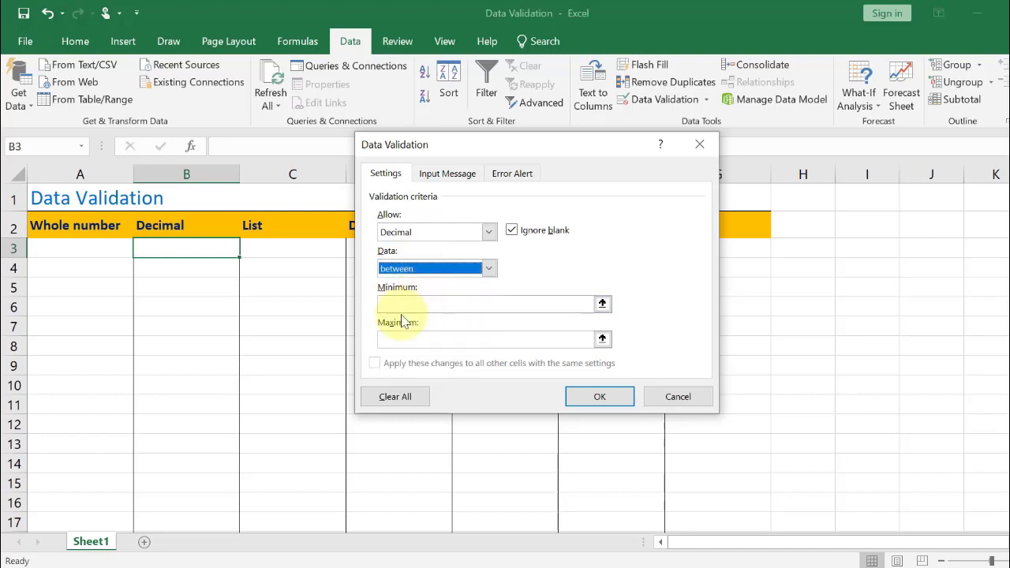
click(407, 302)
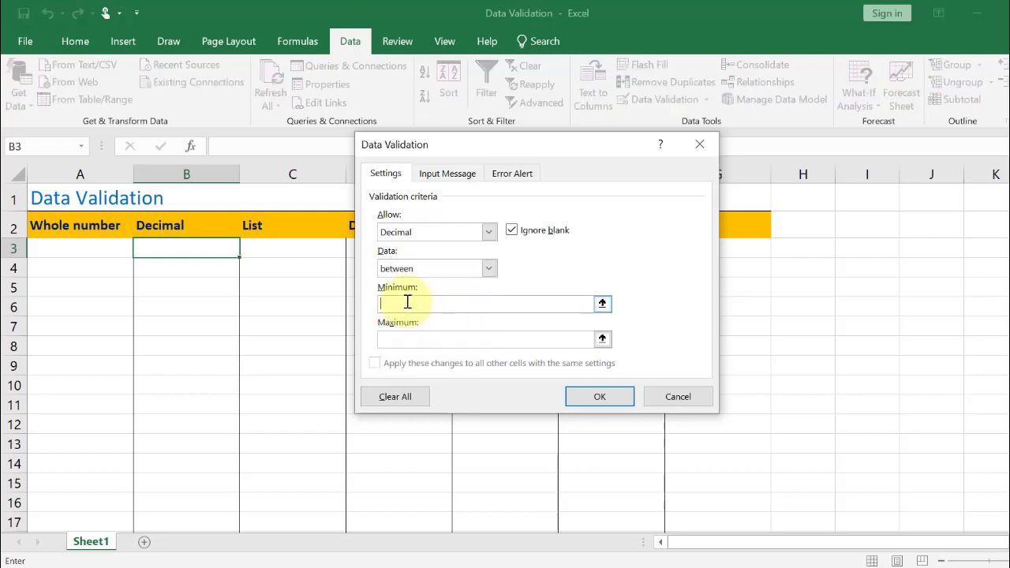
text(17)
text(.5)
click(441, 341)
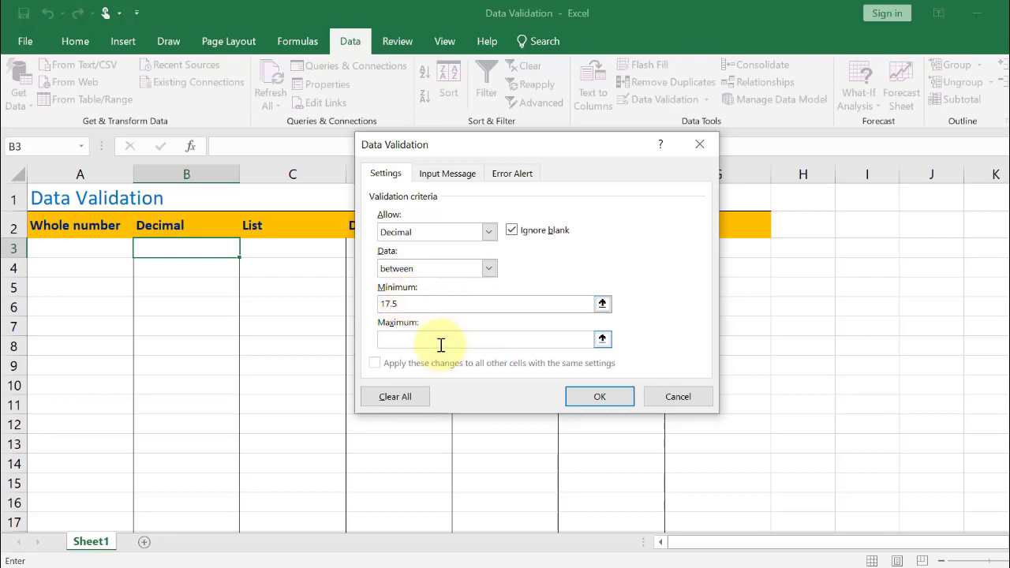
text(99.5)
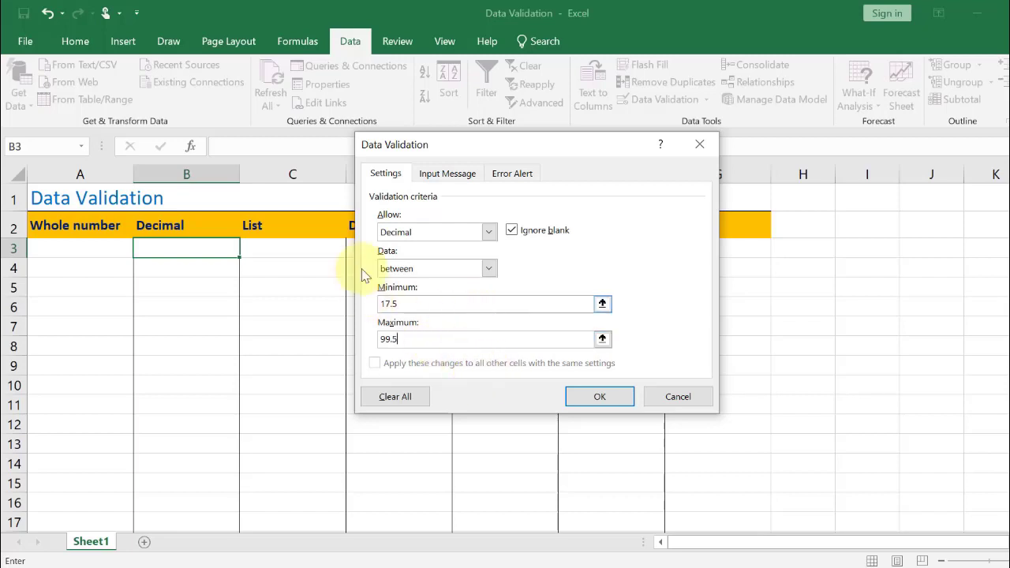
click(601, 396)
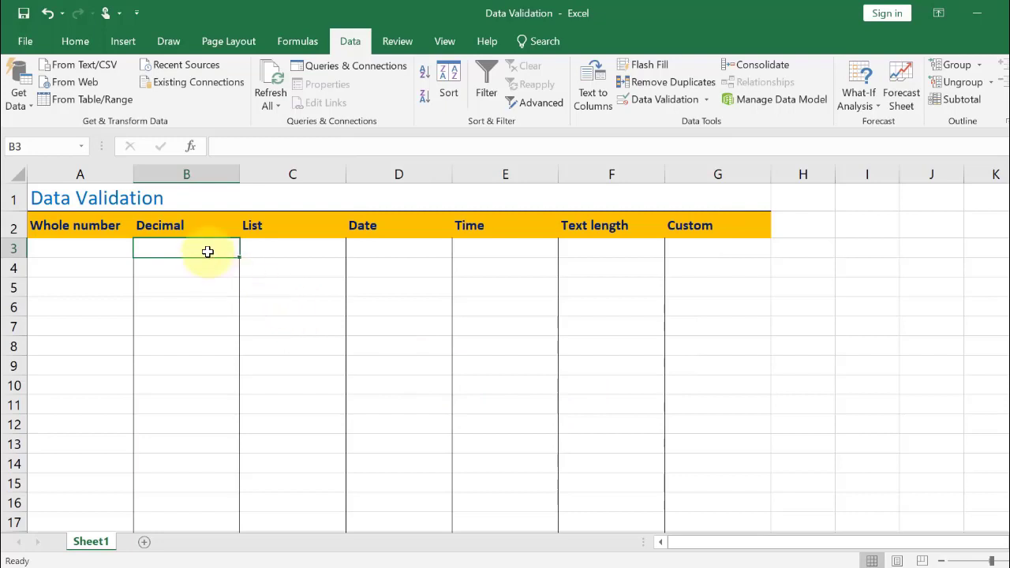
text(17)
key(Return)
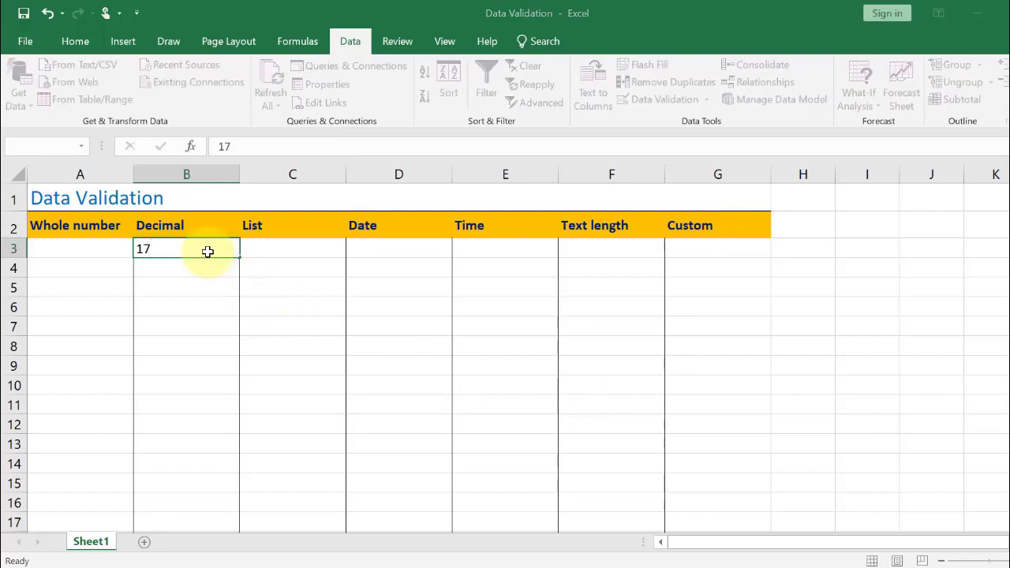
click(542, 341)
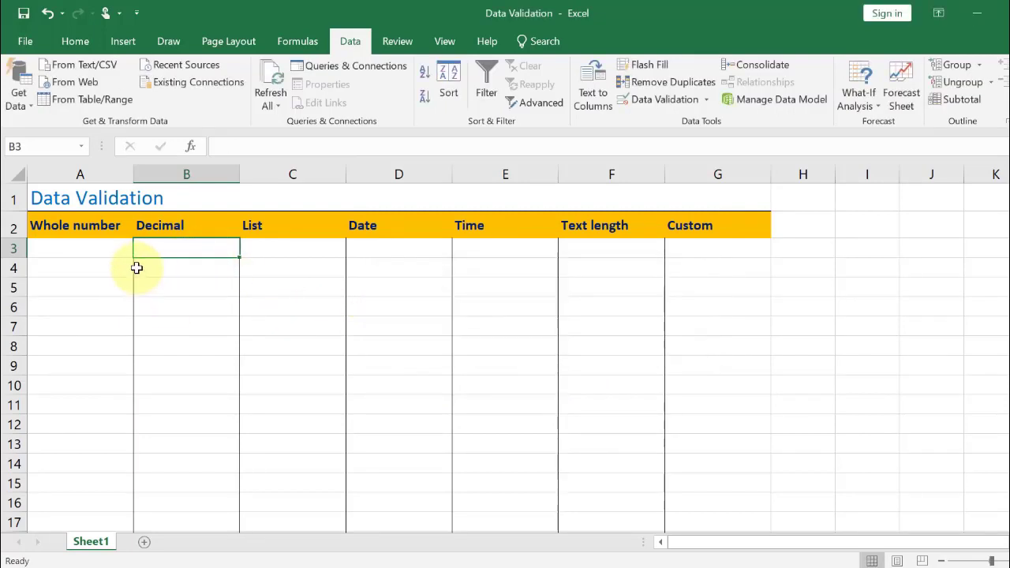
text(100)
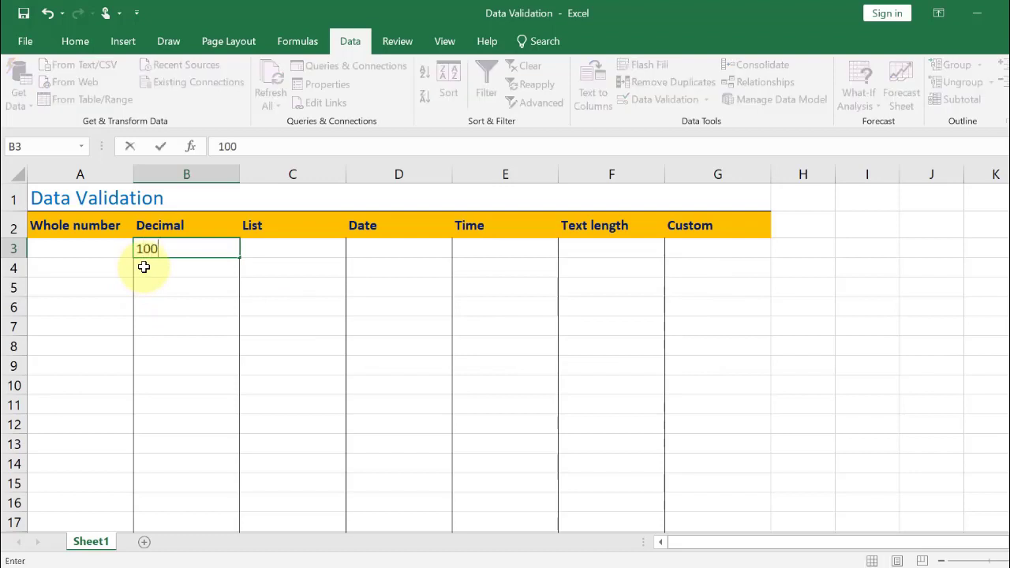
key(Return)
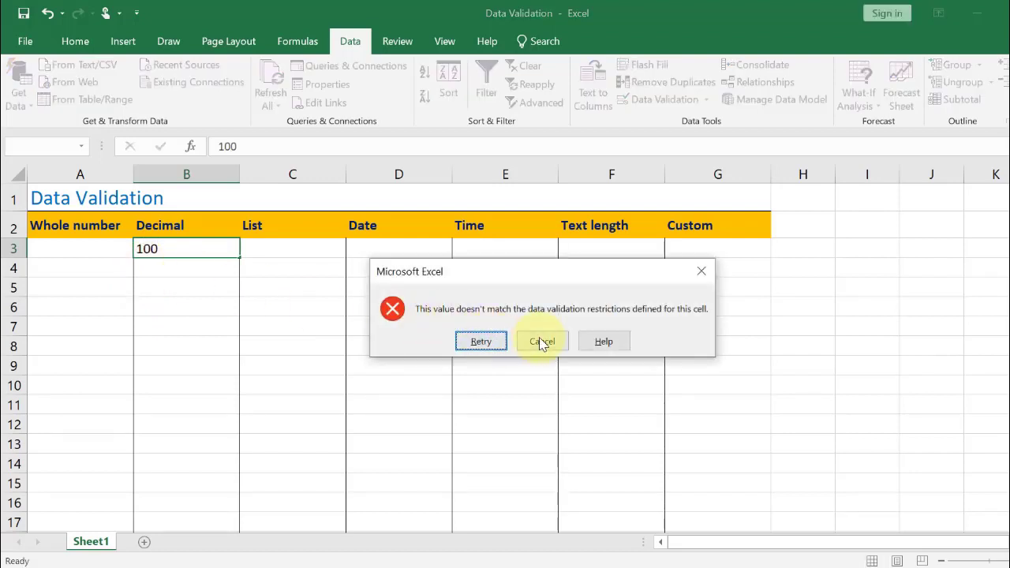
click(542, 340)
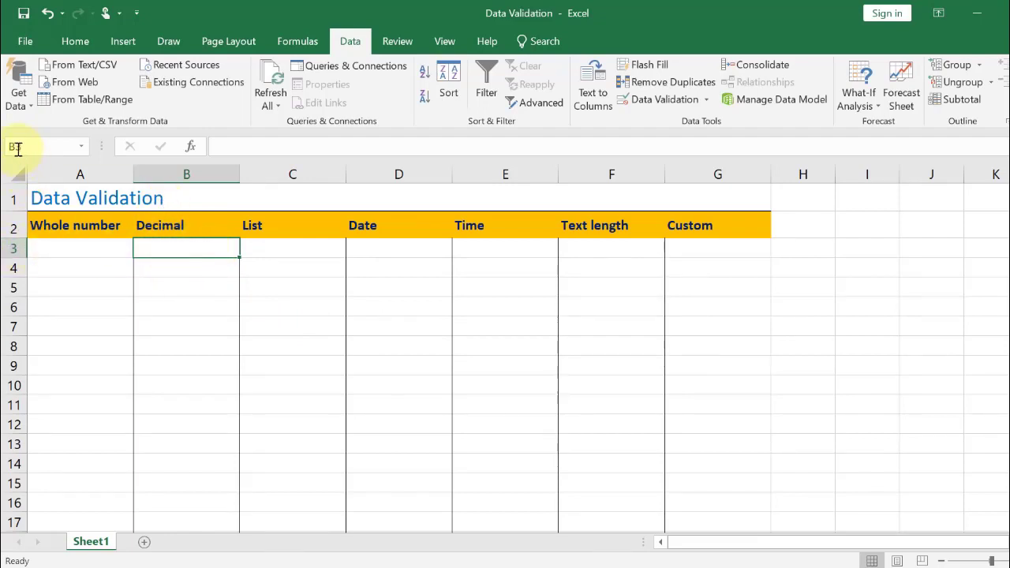
click(181, 272)
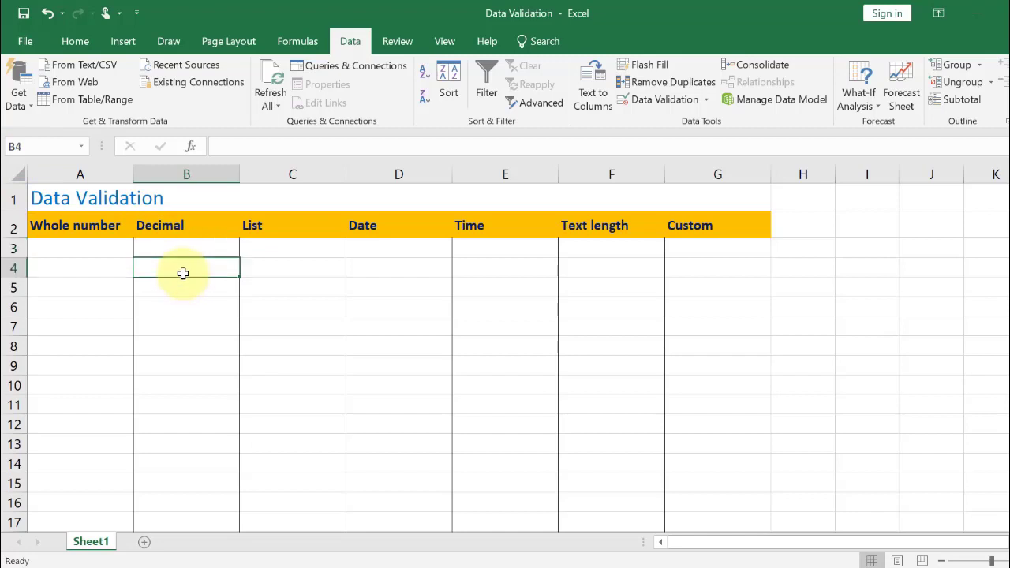
text(11)
click(184, 308)
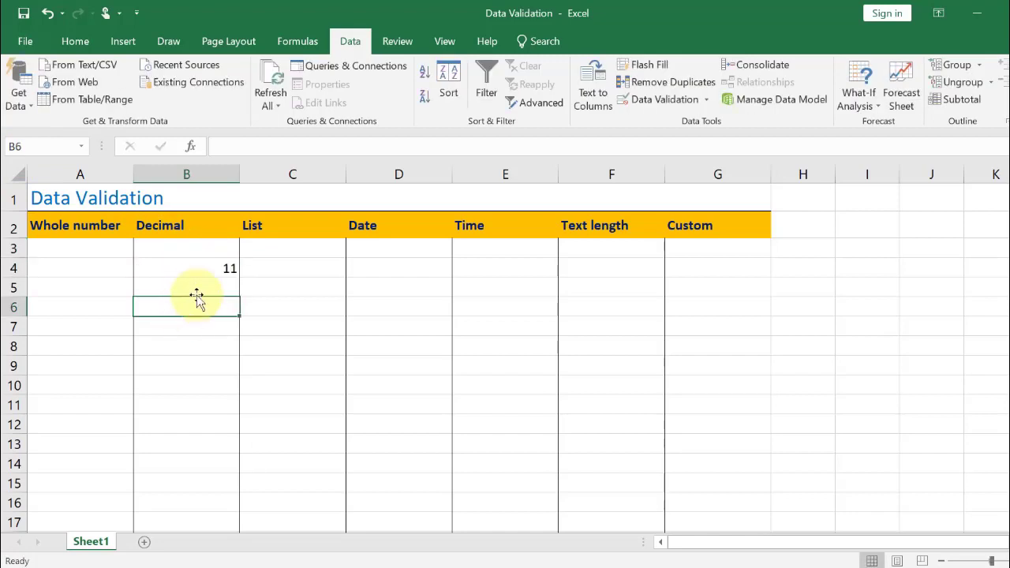
click(199, 275)
key(Delete)
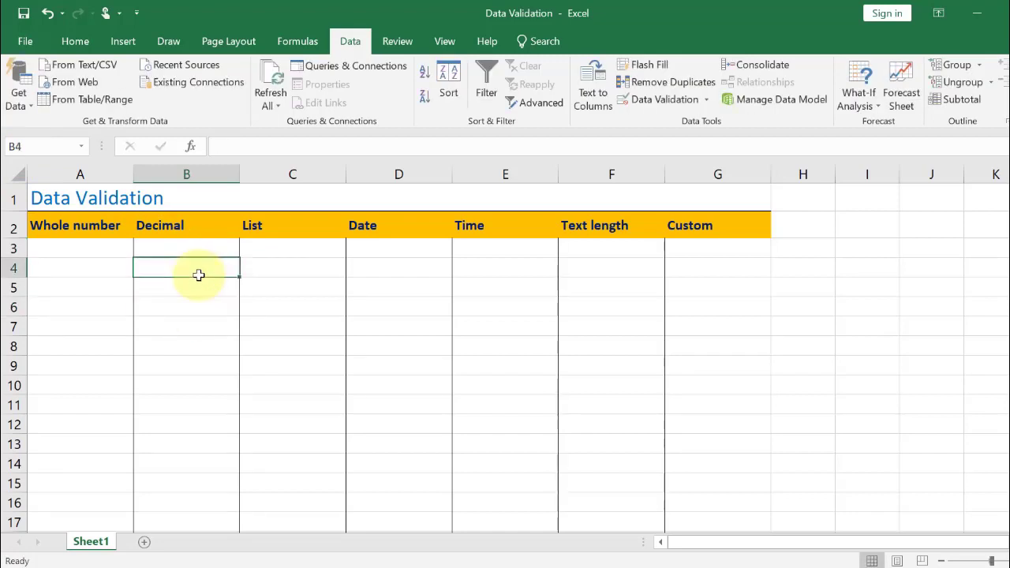
click(198, 248)
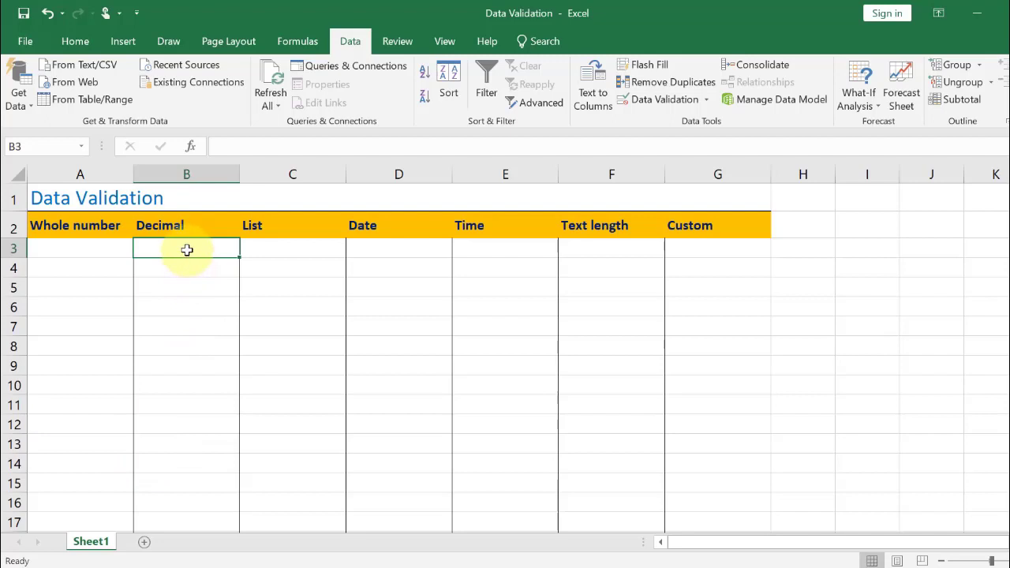
Copy cell B3 and select B4:B19 as the paste destination
click(79, 43)
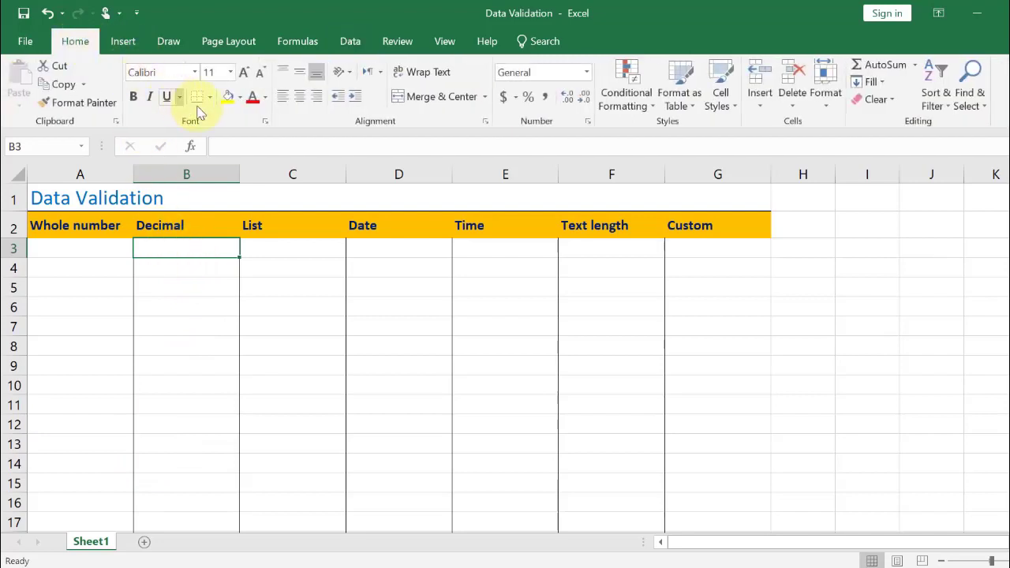
click(57, 84)
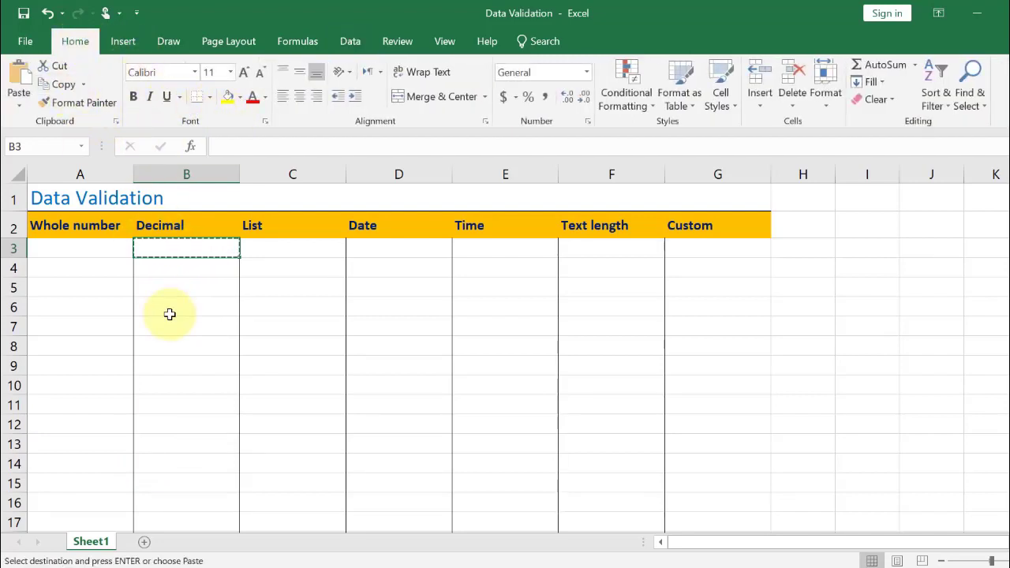
scroll(169, 313, down, 1)
scroll(170, 314, up, 1)
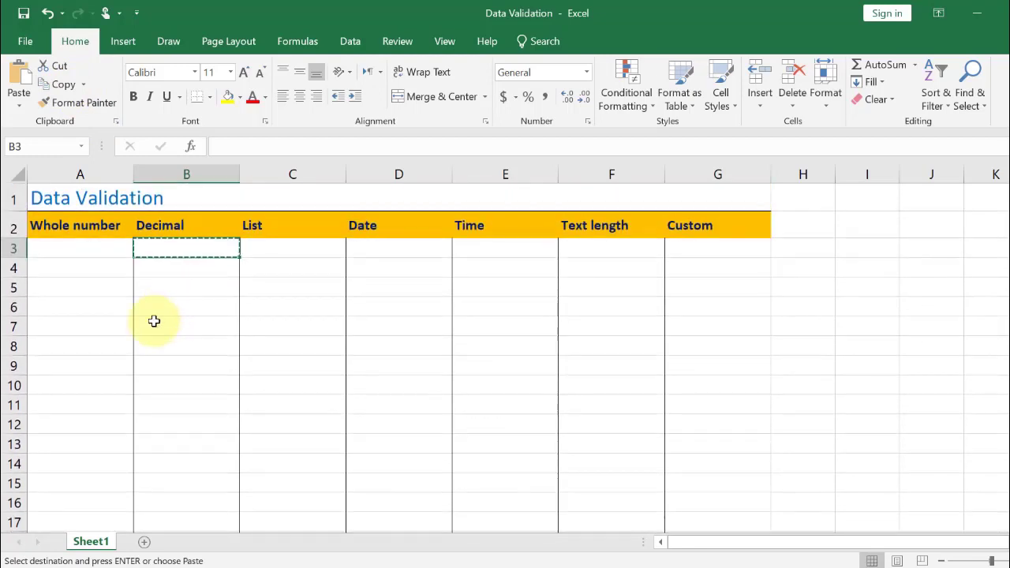
mouse_move(171, 268)
mouse_down()
mouse_move(180, 522)
mouse_move(189, 491)
mouse_up()
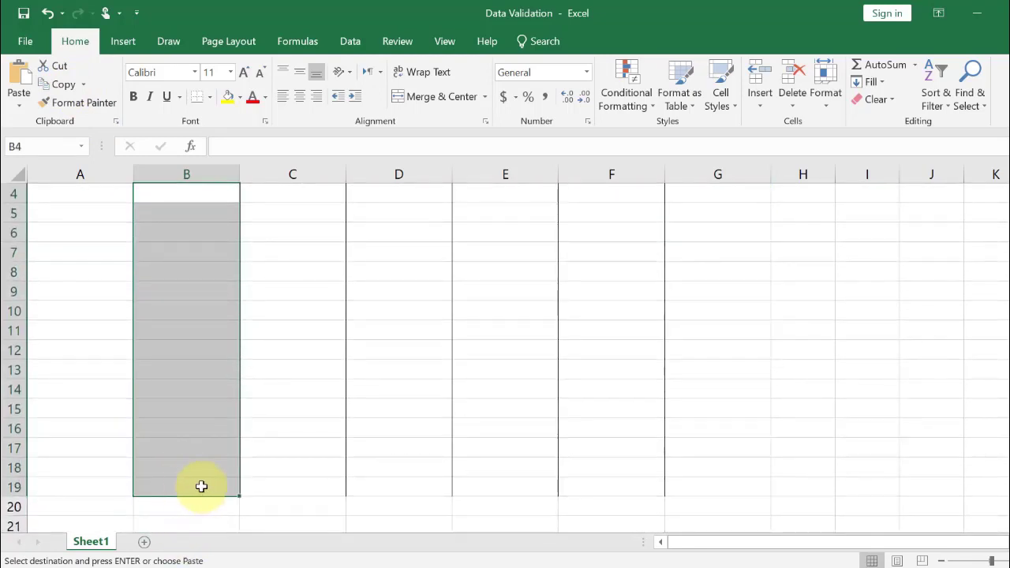
scroll(237, 450, up, 1)
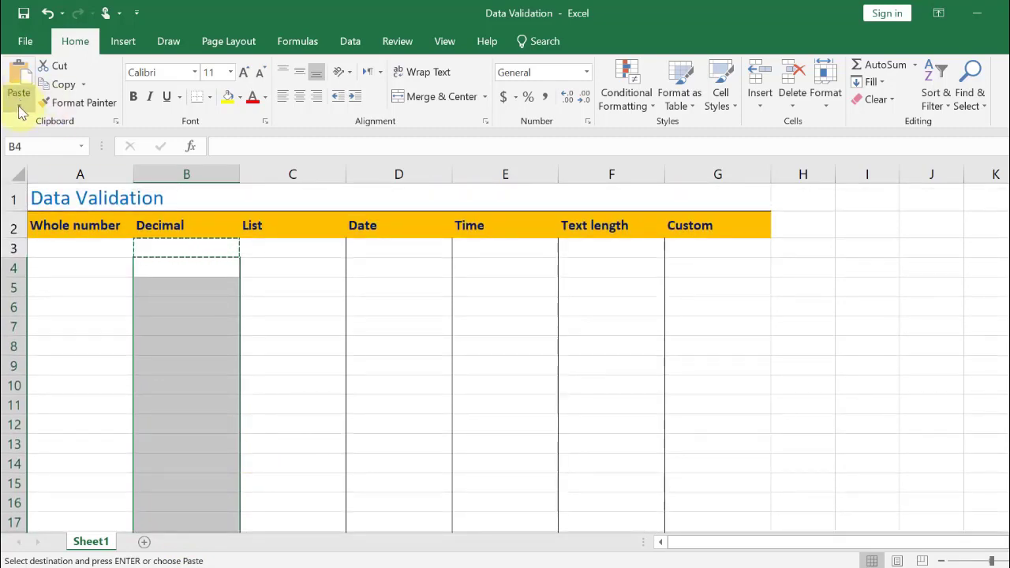
Use Paste Special with Validation to paste only B3's rule onto B4:B19
click(19, 110)
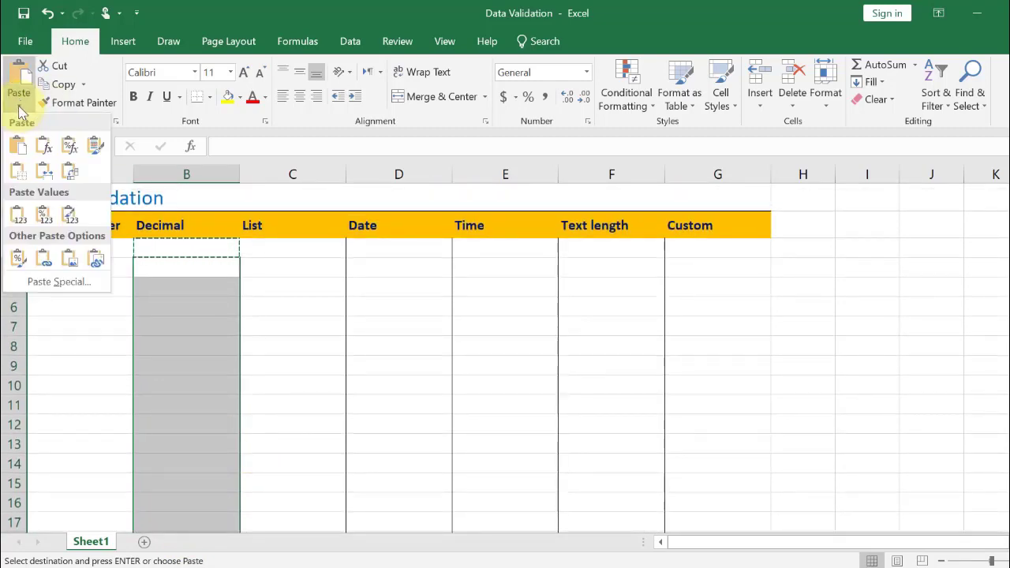
click(63, 282)
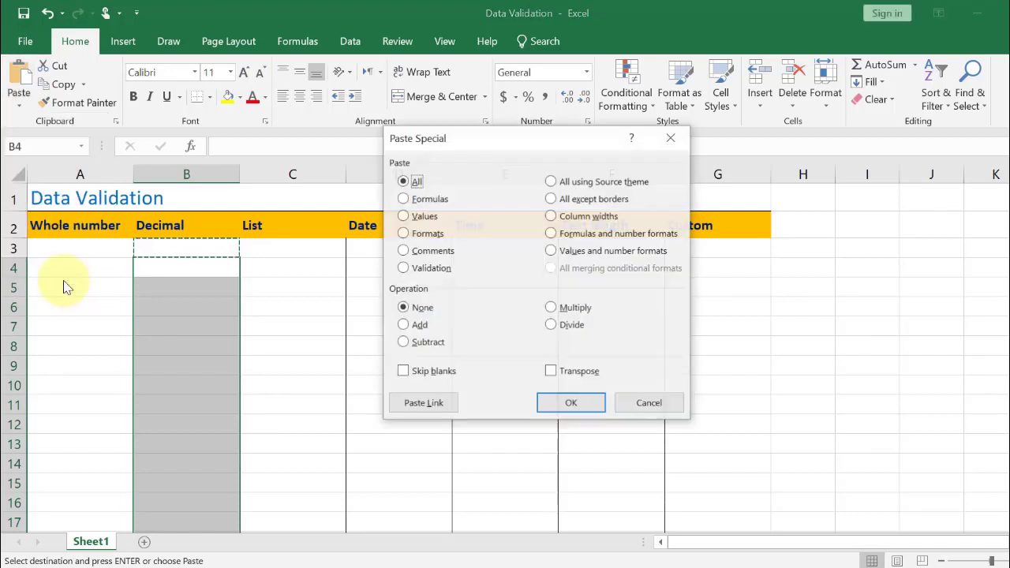
click(424, 271)
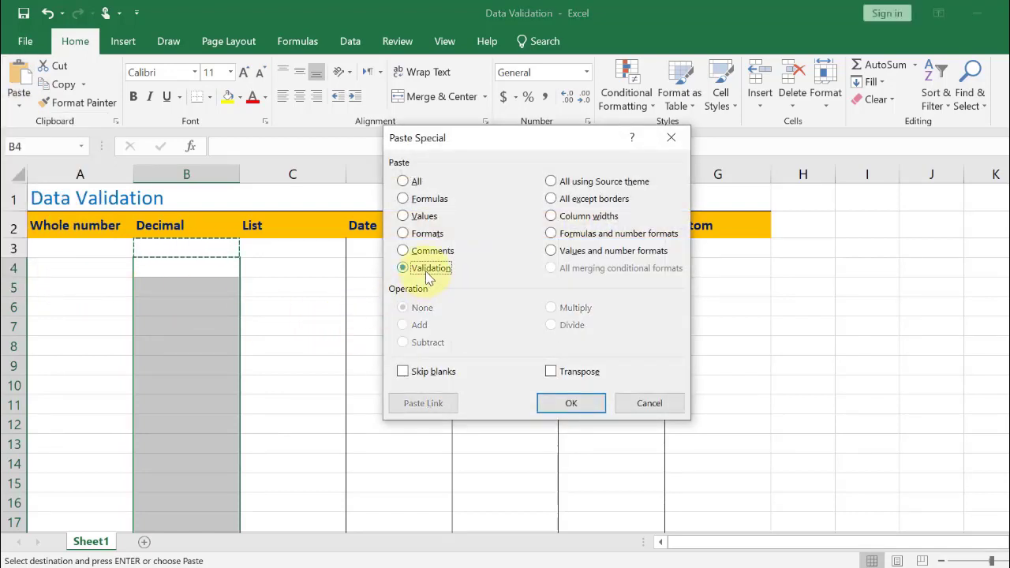
click(584, 404)
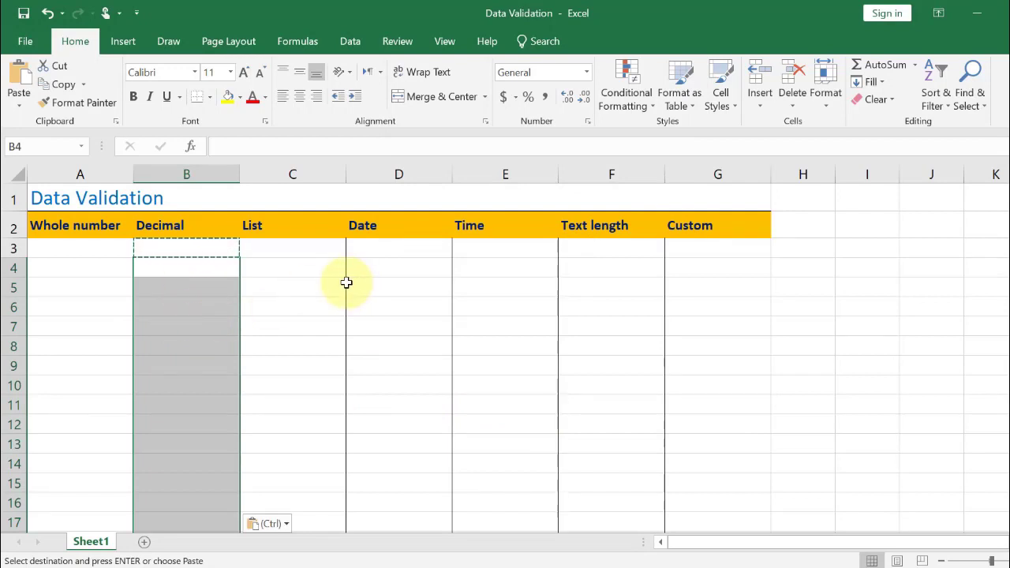
Open B4's Data Validation settings with Alt, D, L to confirm the copied rule
key(alt)
key(d)
key(l)
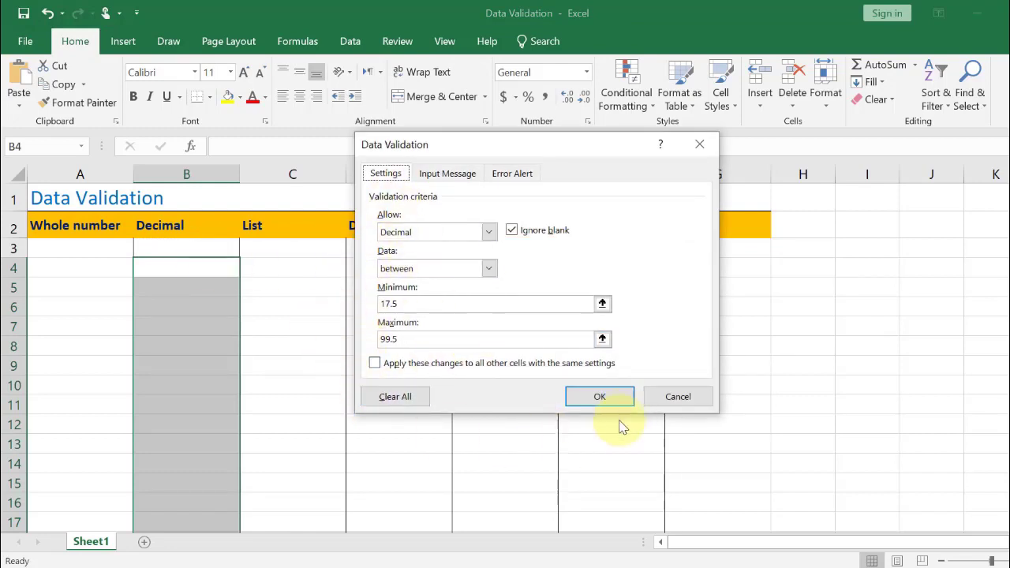
Close the dialog, test 12 in B4, and cancel the rejection so B4 stays empty
click(676, 396)
click(187, 261)
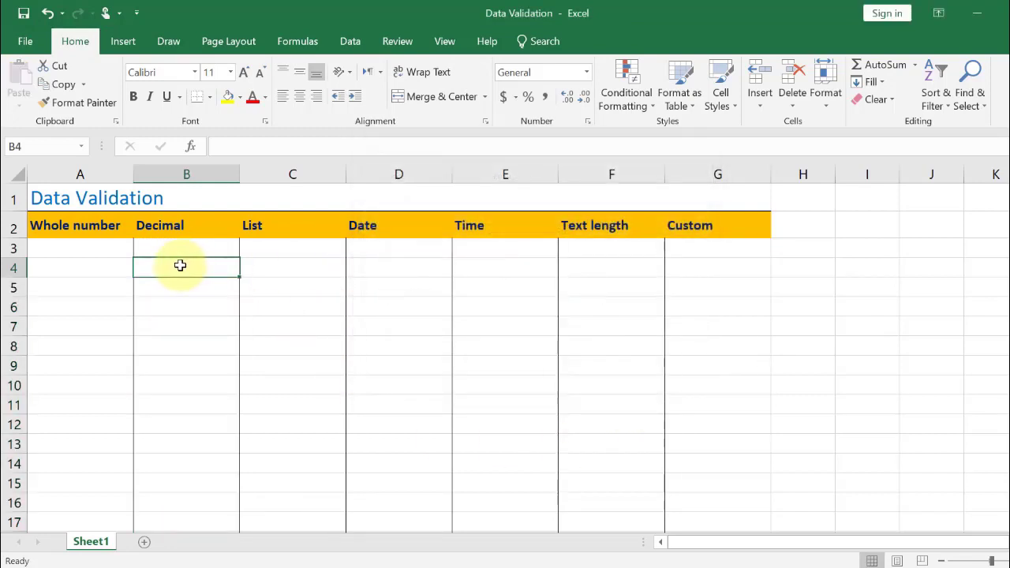
text(12)
key(Return)
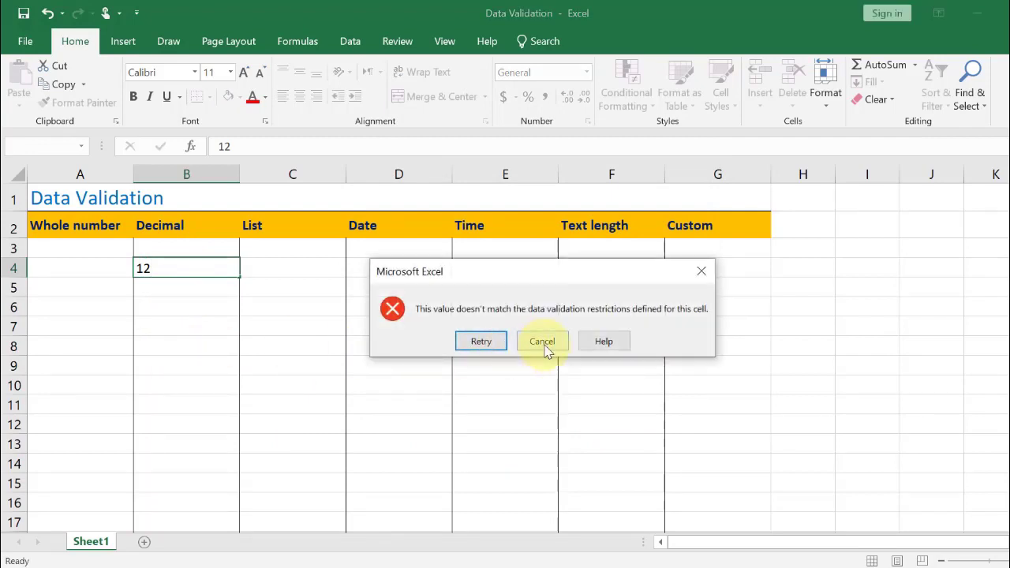
click(544, 348)
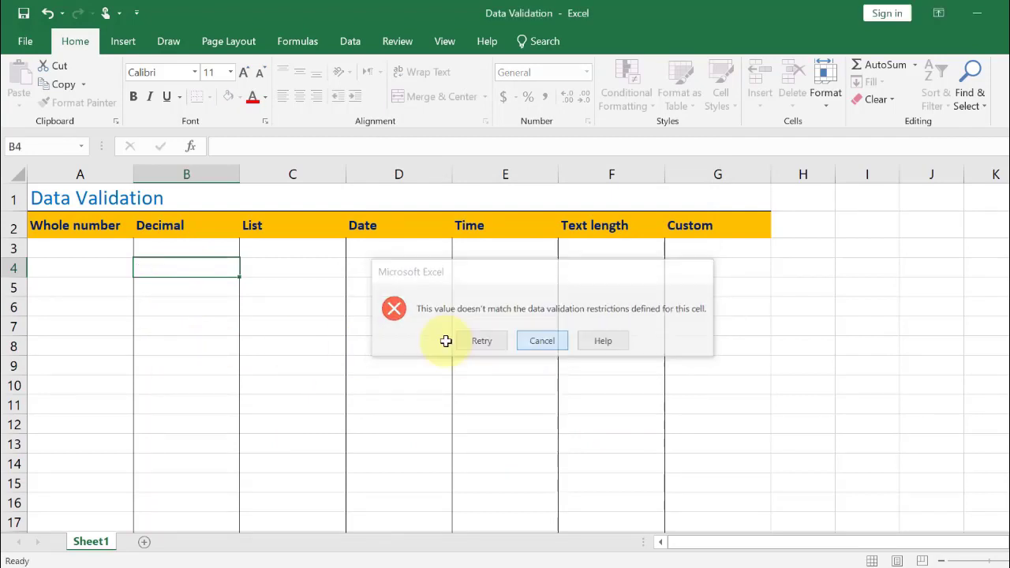
click(201, 250)
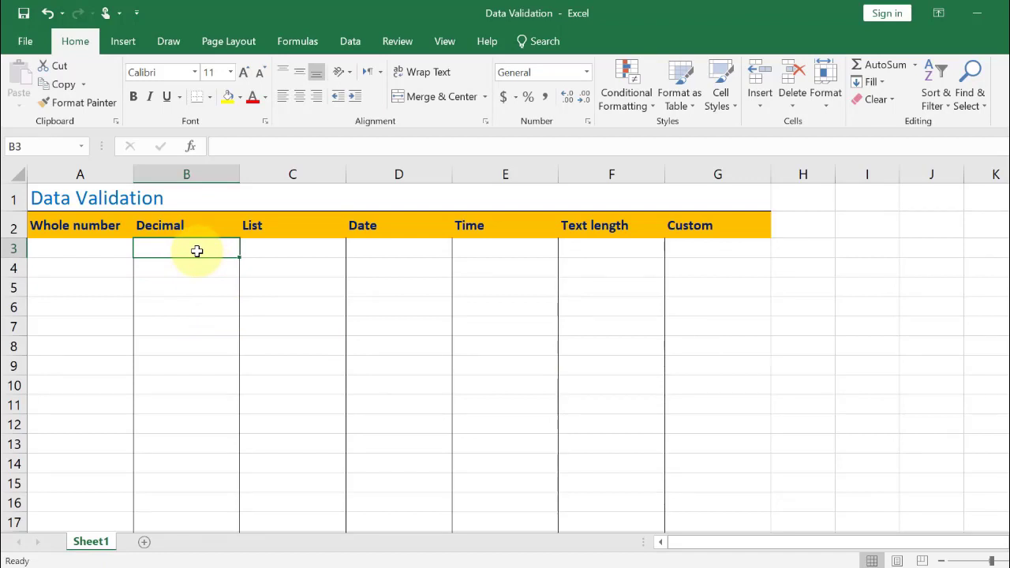
Select B3 to the bottom of column B and extend the decimal rule to the selection
key(ctrl+shift+Down)
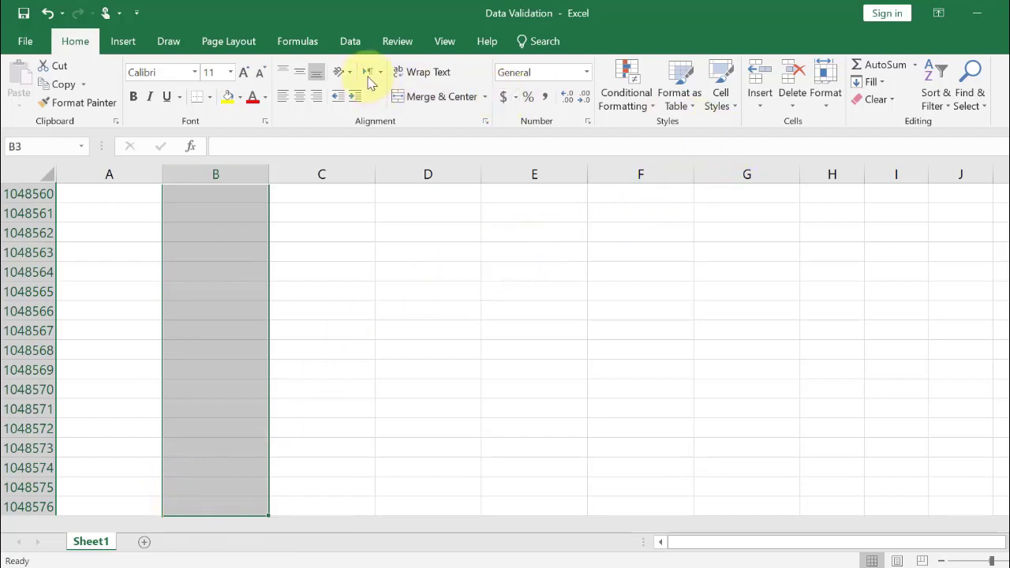
click(350, 44)
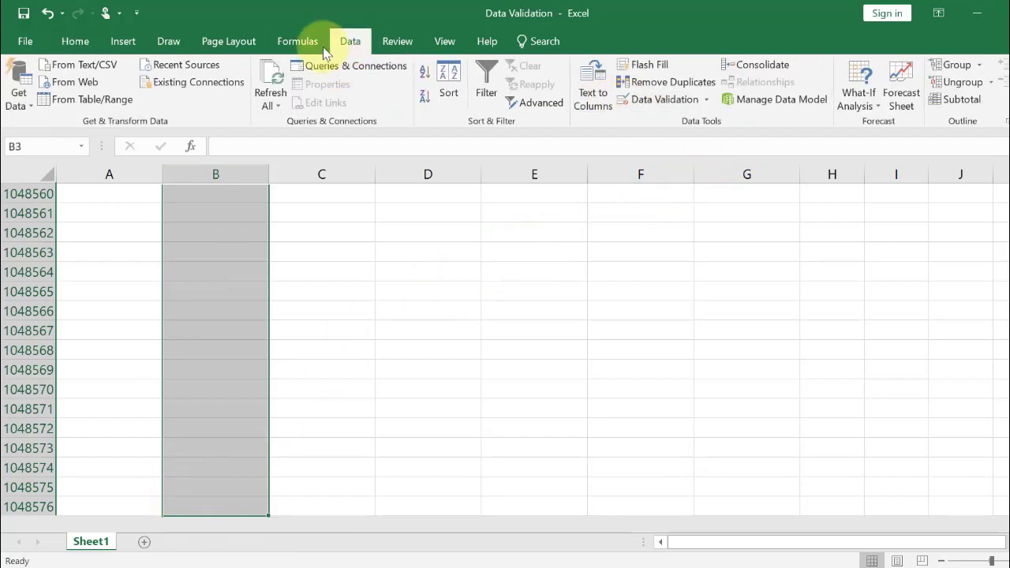
click(645, 103)
click(481, 342)
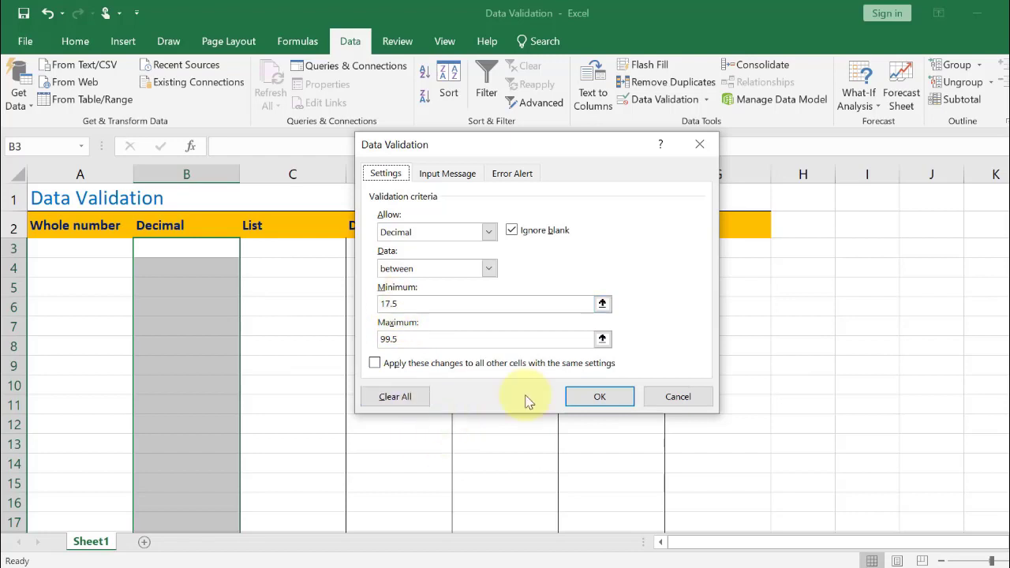
click(599, 397)
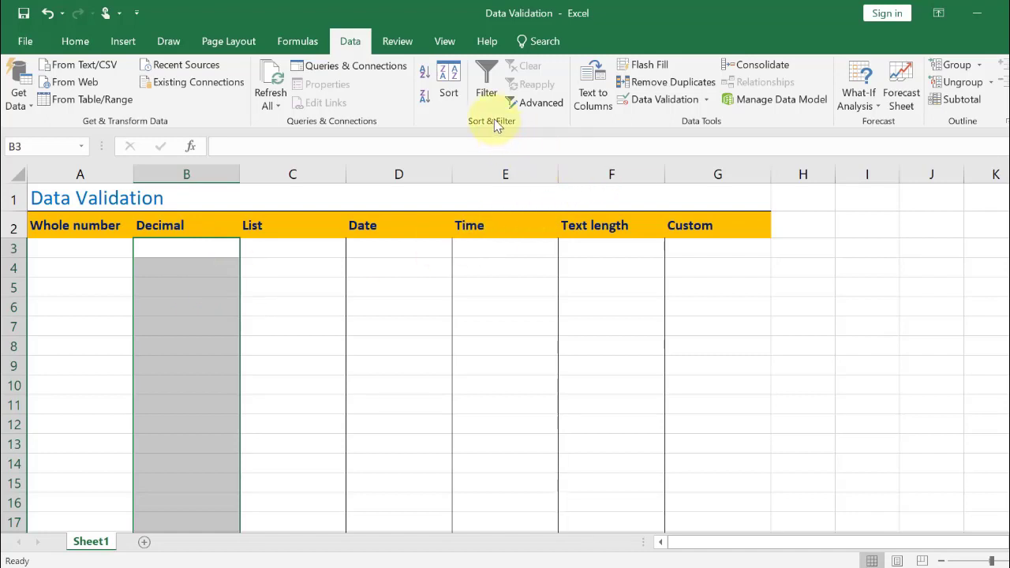
Clear All validation from the selected Decimal cells
click(665, 101)
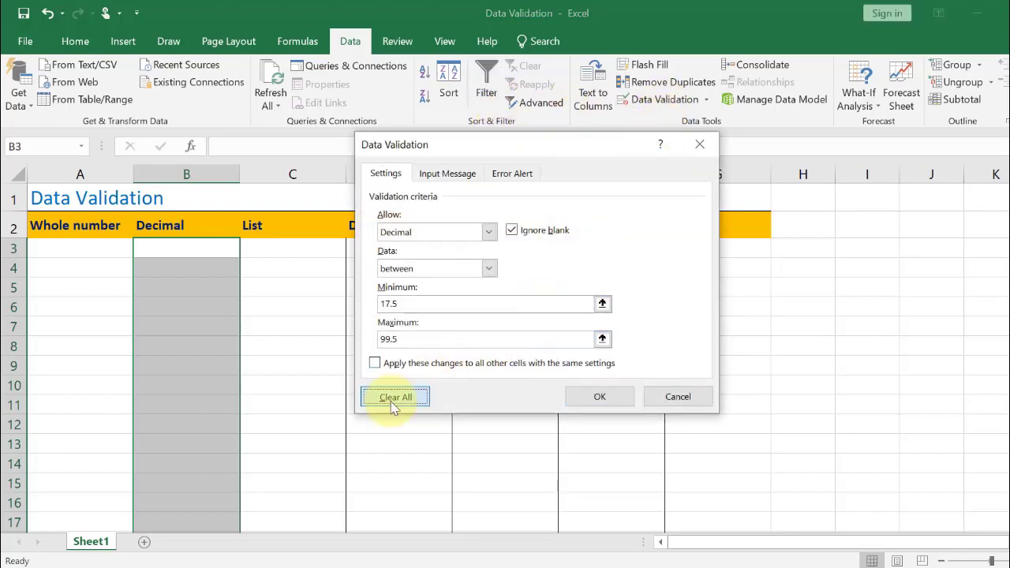
click(392, 398)
click(600, 395)
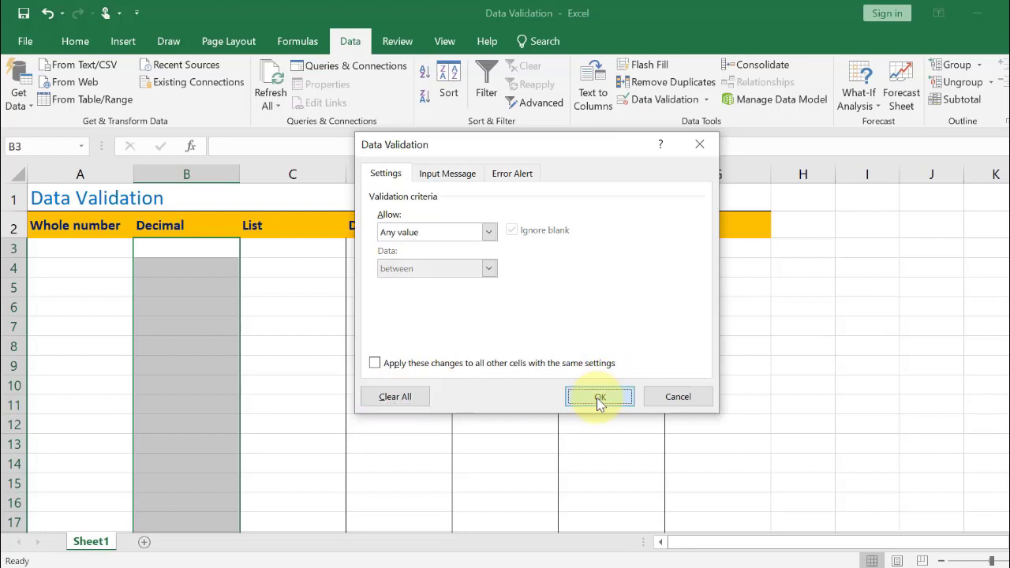
click(201, 323)
Give B3:B19 a Decimal rule allowing only values greater than 17.5
drag(197, 249, 207, 541)
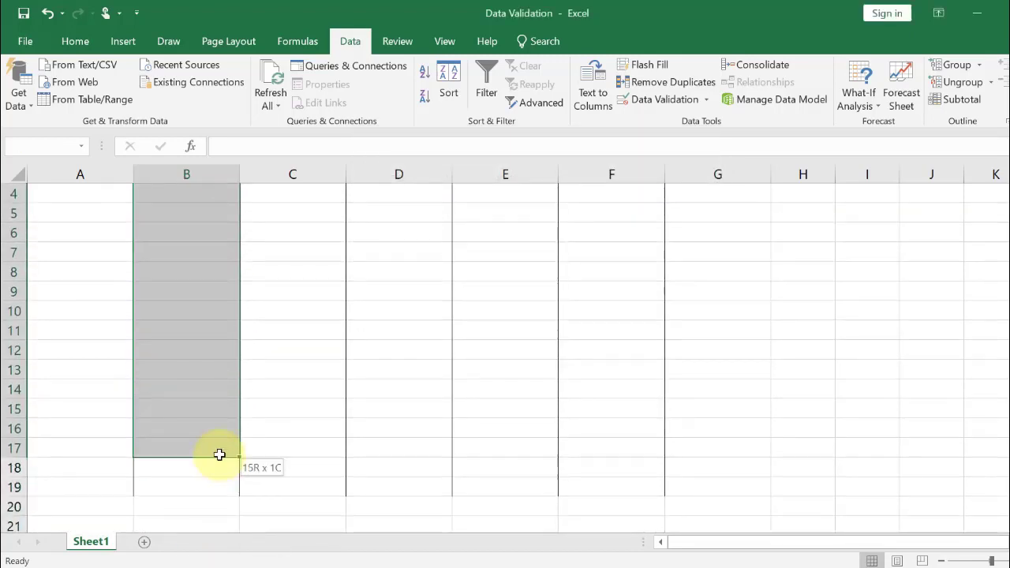
drag(206, 541, 218, 484)
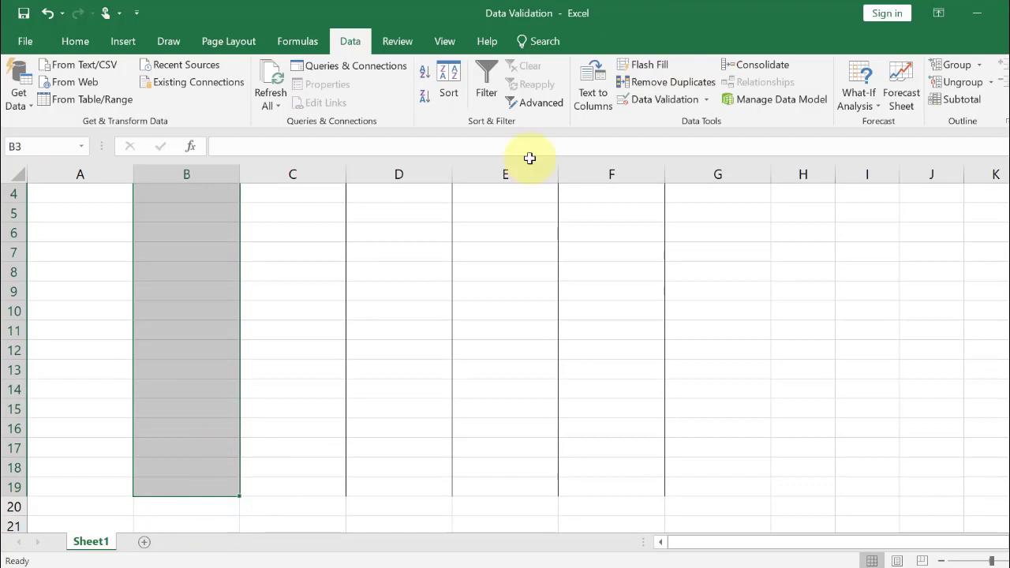
click(638, 99)
click(424, 232)
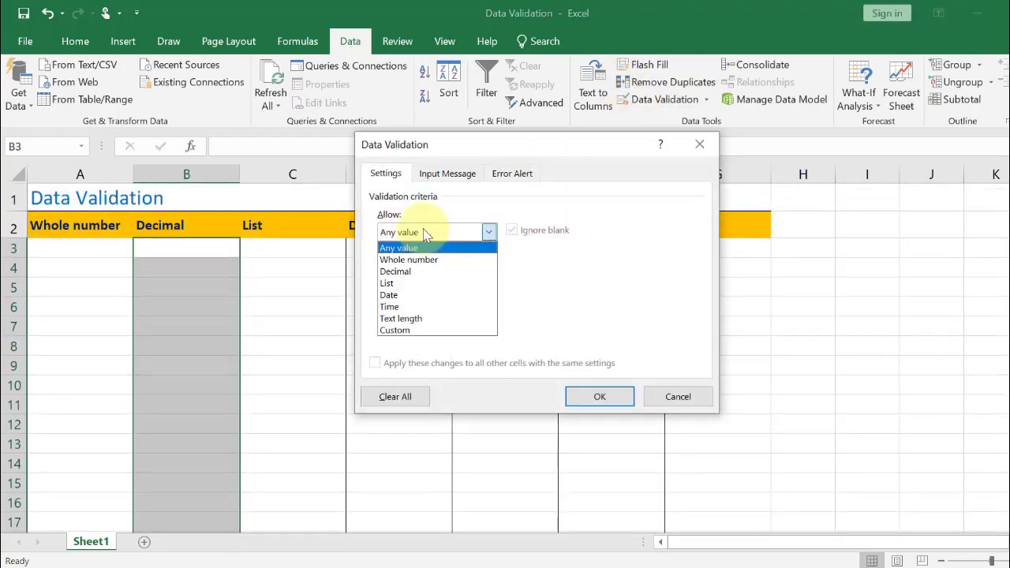
click(416, 271)
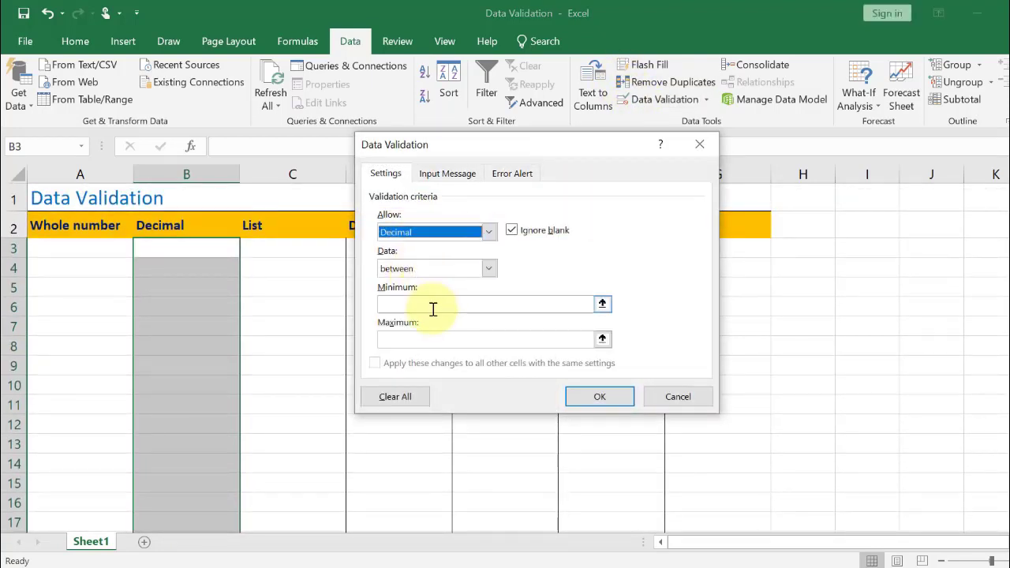
click(433, 268)
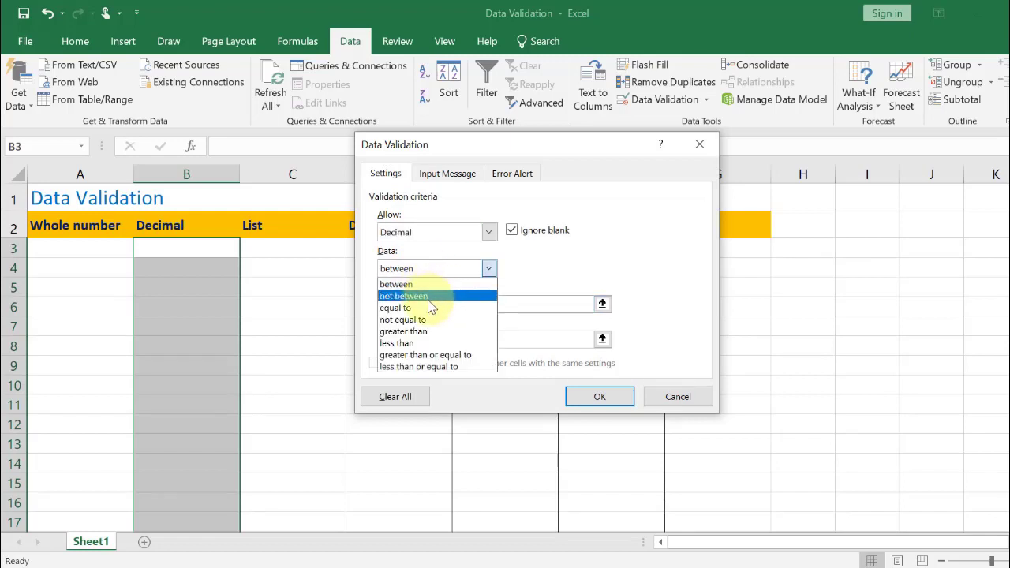
click(406, 331)
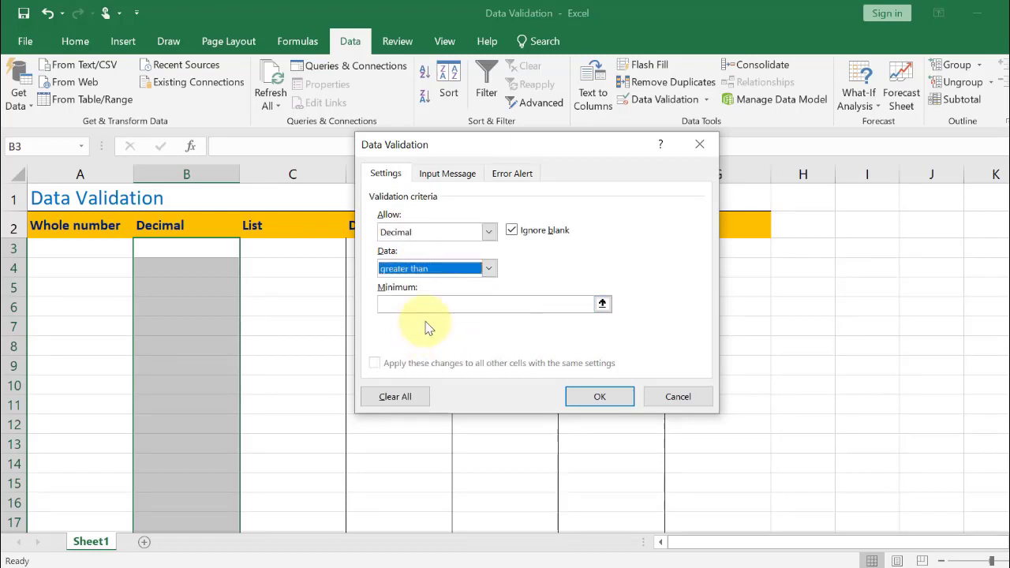
click(421, 305)
text(17.5)
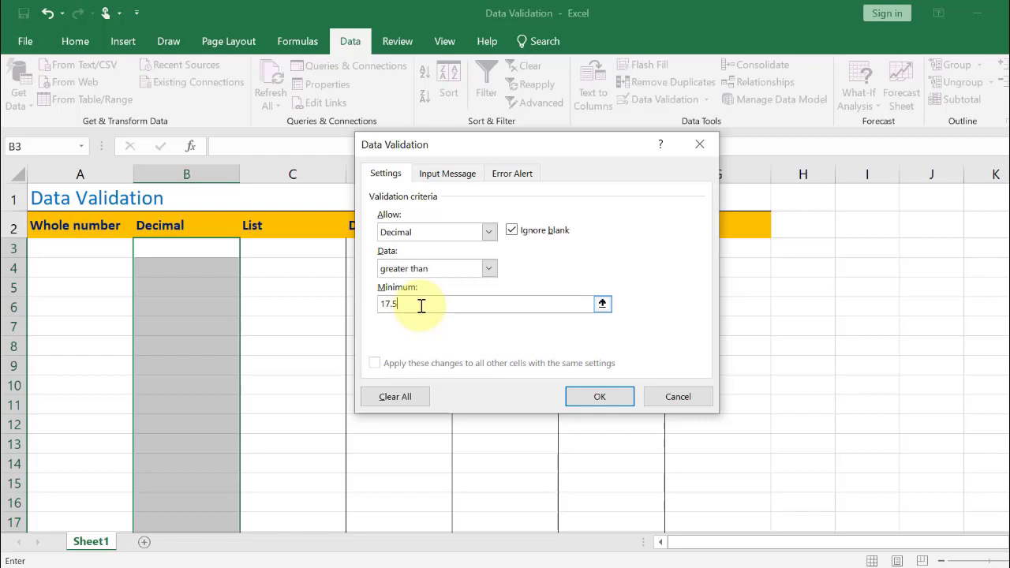
click(603, 397)
Test 15 in B3 and cancel the rejection, leaving B3 empty
drag(162, 247, 169, 287)
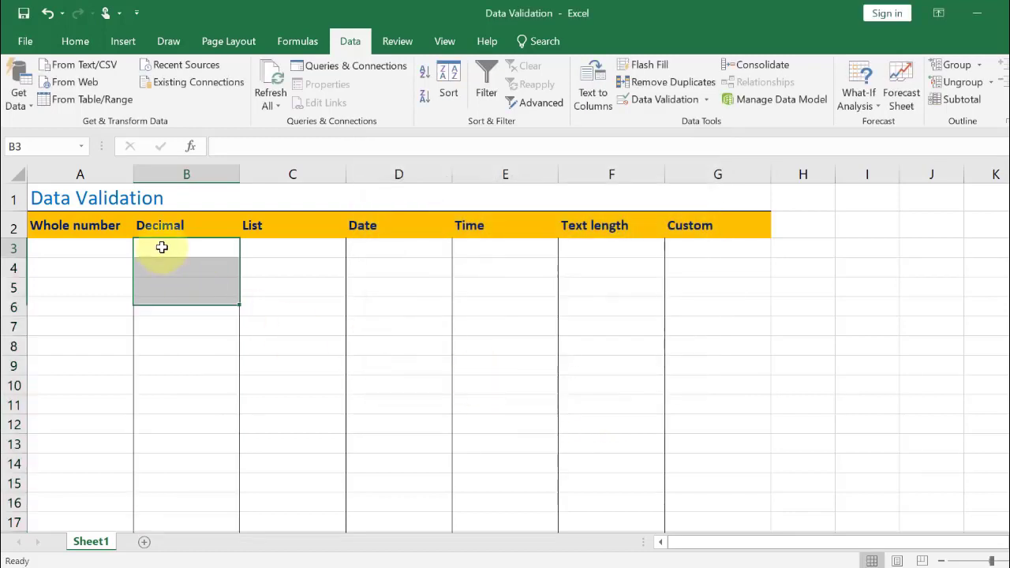
click(162, 248)
text(15)
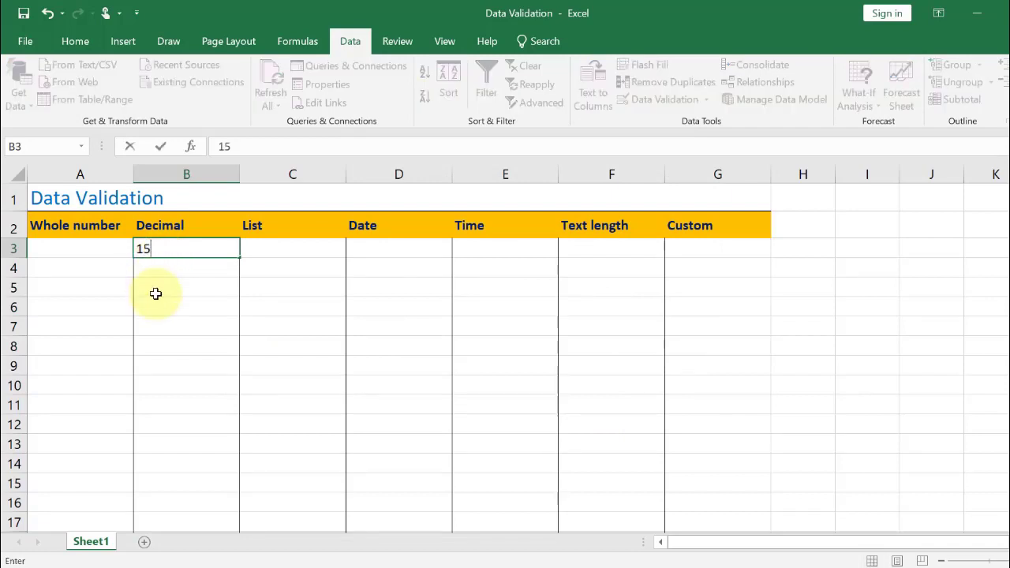
key(Return)
click(558, 348)
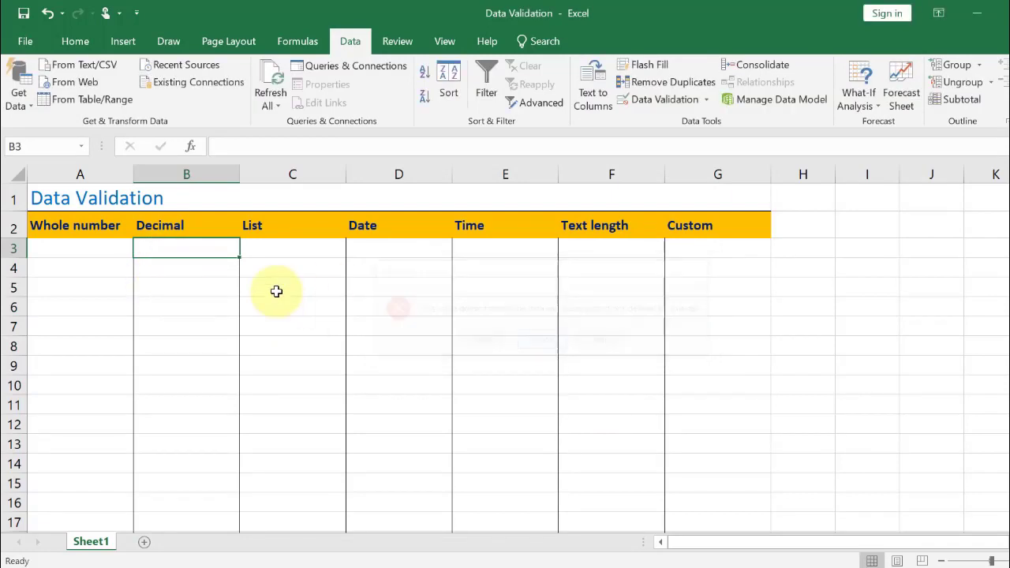
mouse_move(189, 248)
mouse_down()
mouse_move(192, 536)
mouse_move(185, 482)
mouse_up()
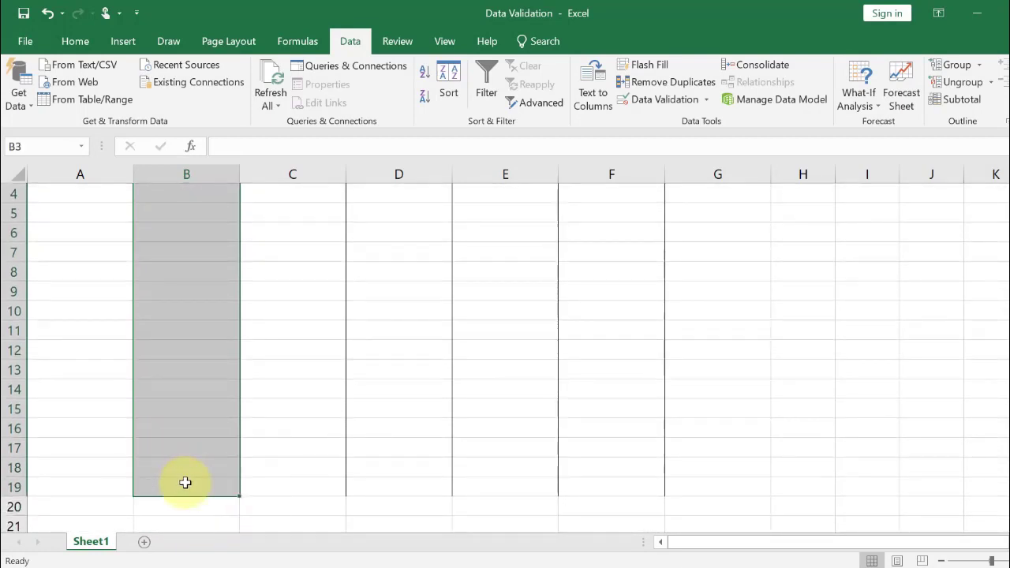
Add an input message titled 'Input' reading 'Input greater than 17.5' to the Decimal cells
scroll(284, 209, up, 1)
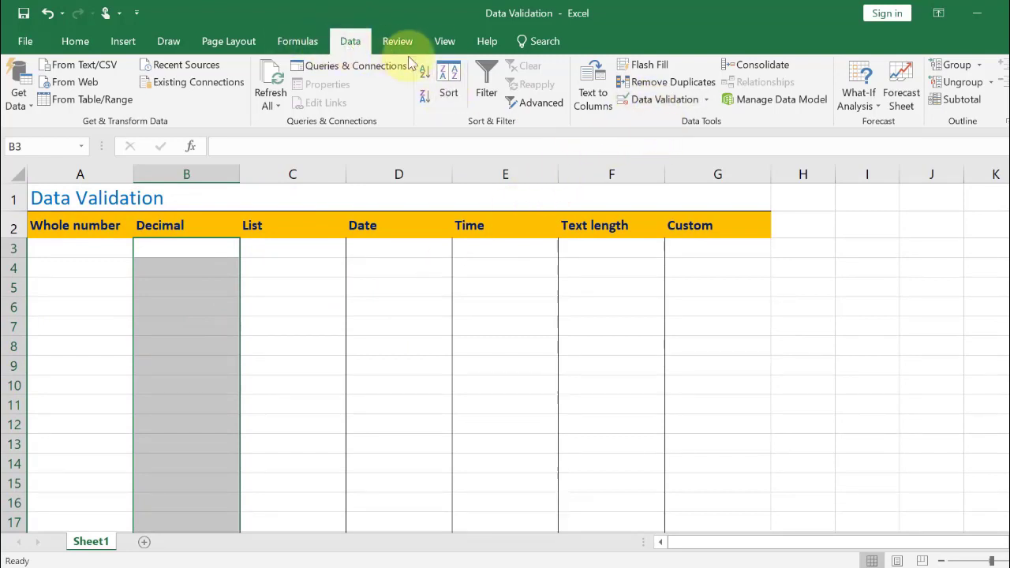
click(647, 105)
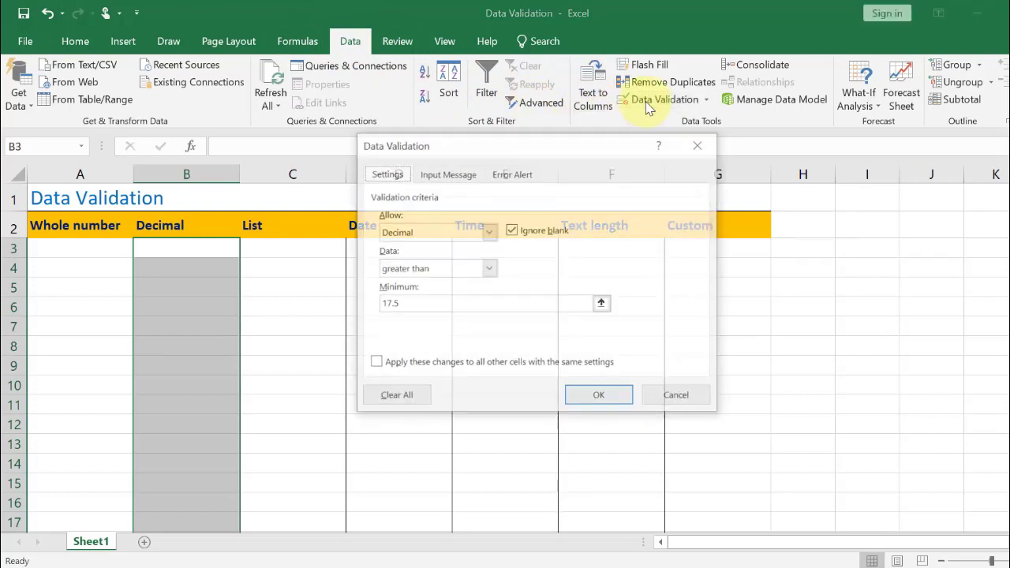
click(453, 176)
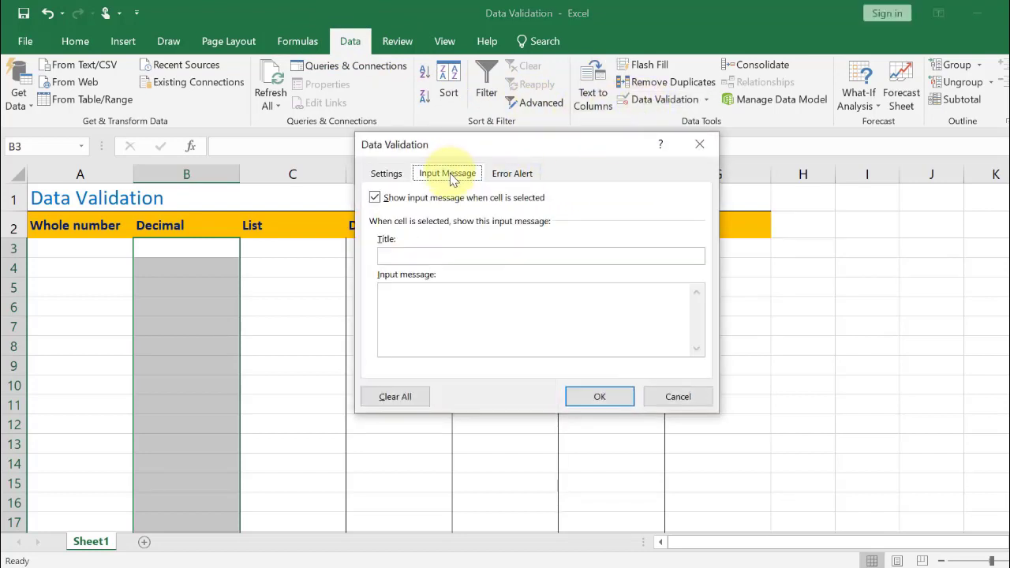
click(434, 256)
text(Input)
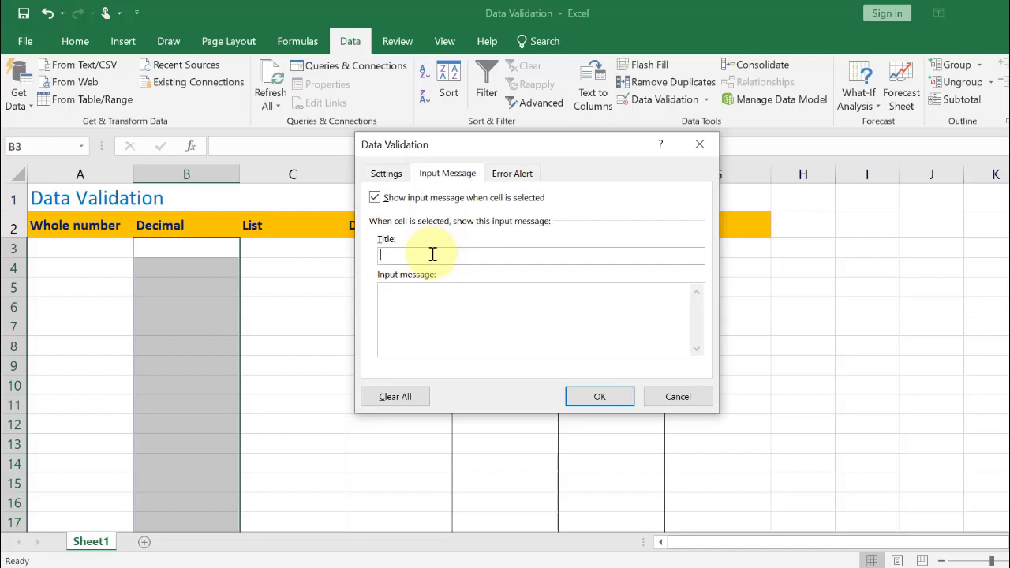
click(422, 304)
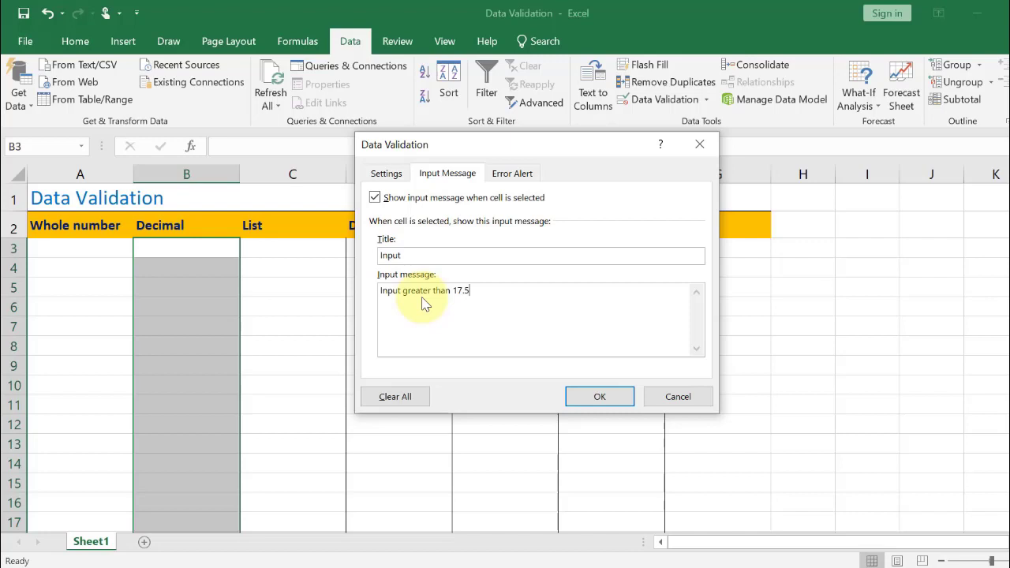
click(601, 398)
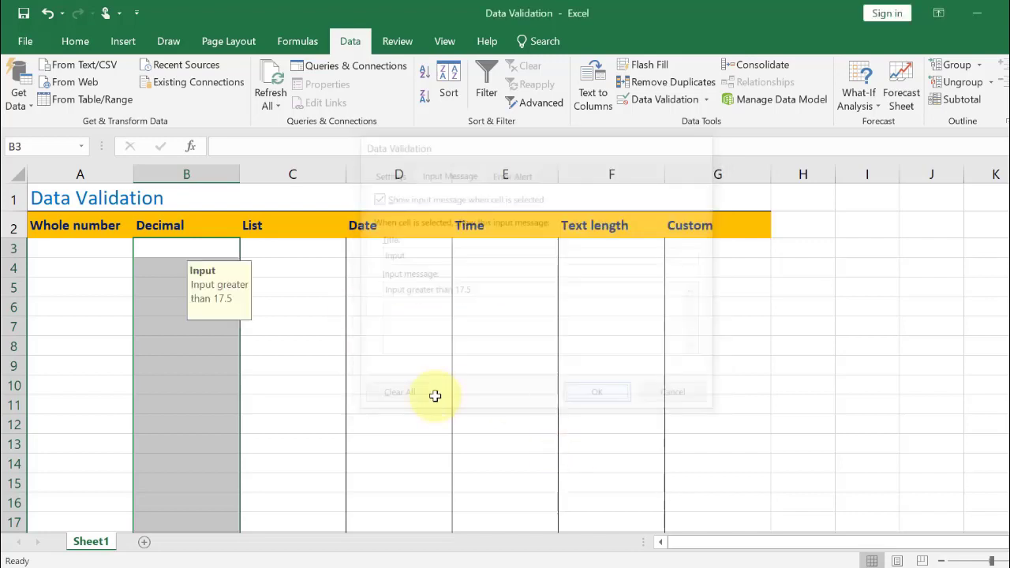
Check that the input message appears on B4 and B5, then reselect the Decimal cells
click(189, 330)
click(183, 268)
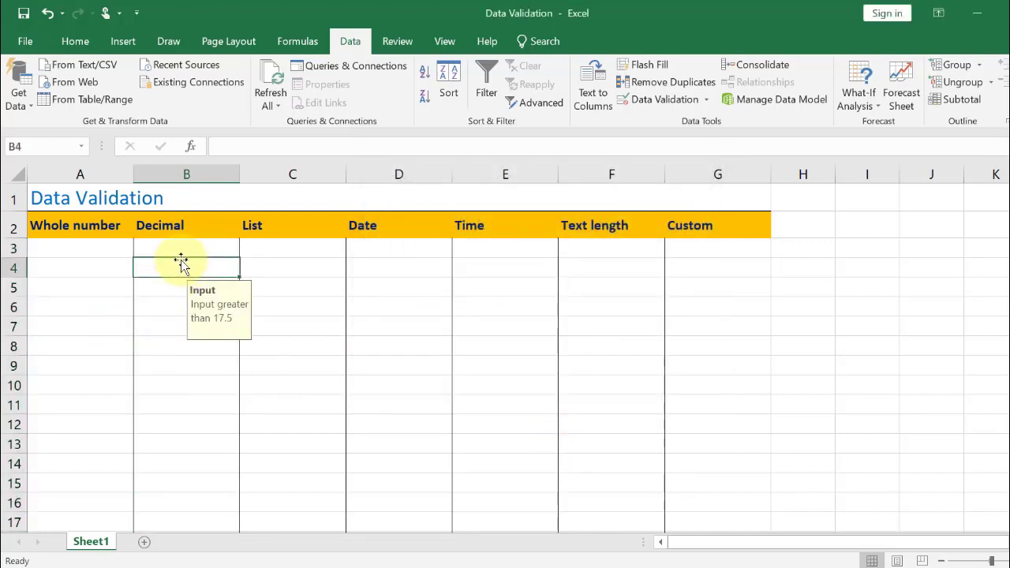
click(164, 340)
click(175, 284)
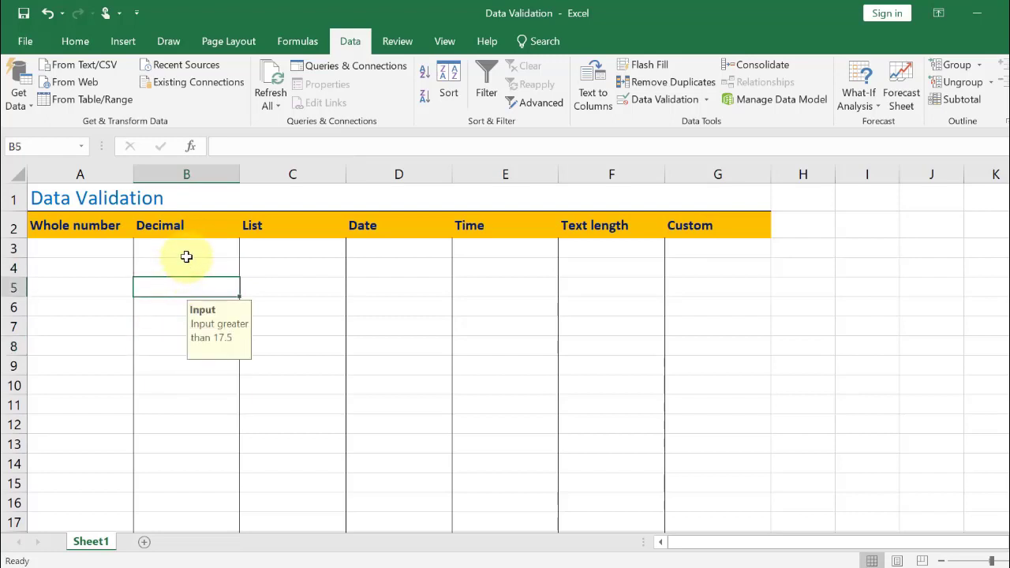
drag(189, 250, 193, 482)
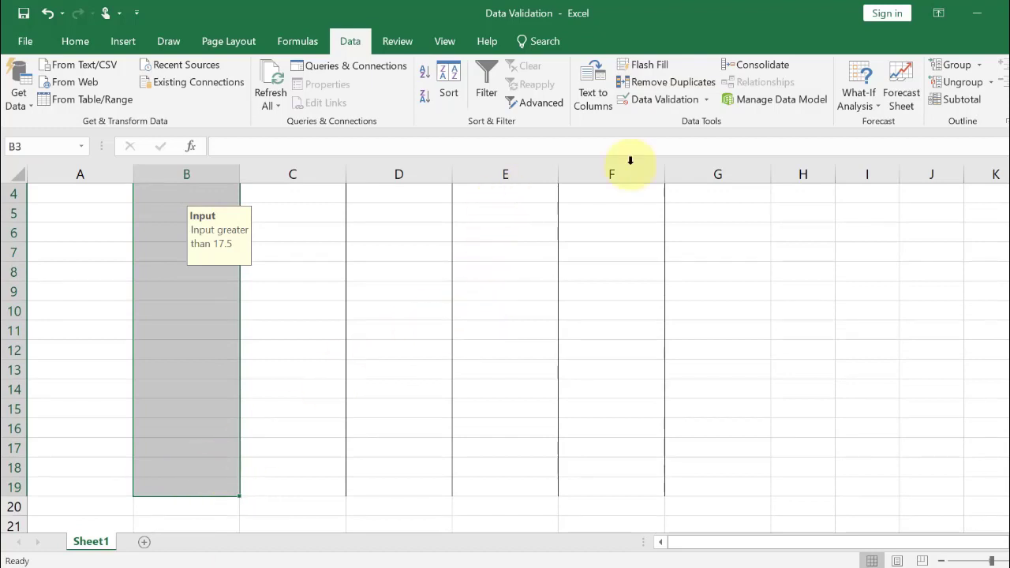
Enter a Stop alert titled 'Alert' reading 'Please Enter greater than 17.5', then review the other tabs
click(661, 101)
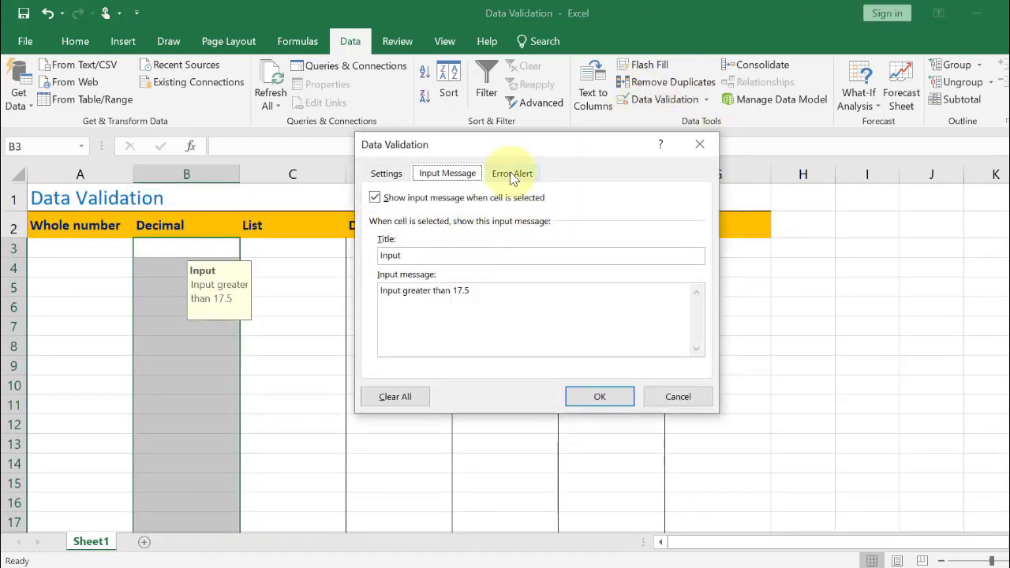
click(512, 177)
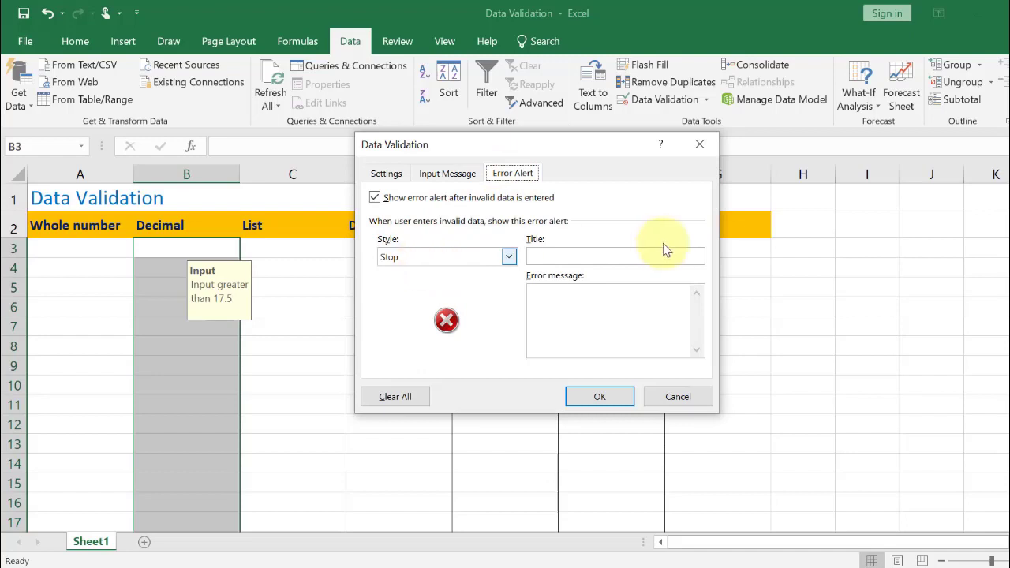
click(617, 255)
click(571, 295)
text(Please Enter greater than 17.5)
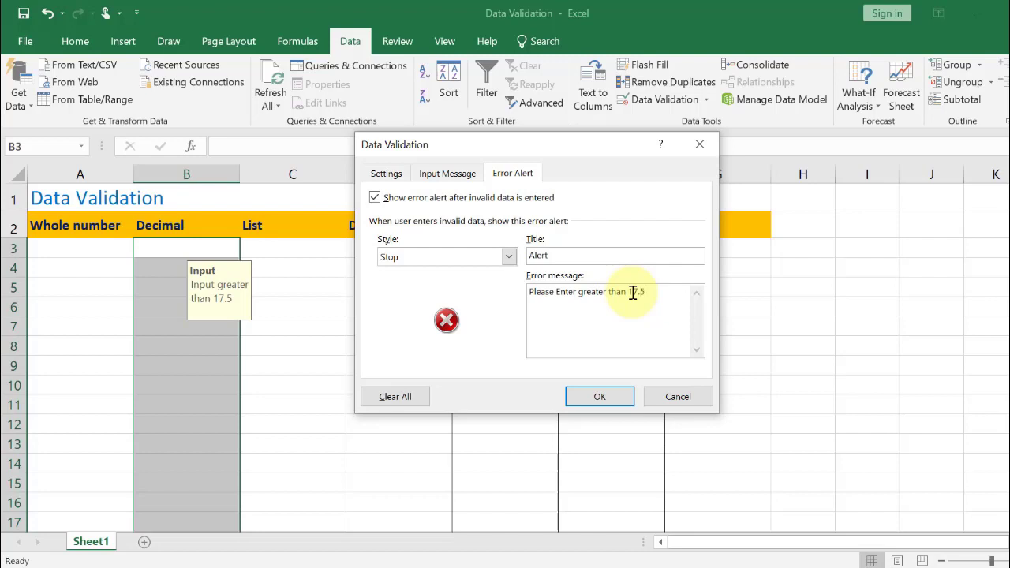
click(380, 174)
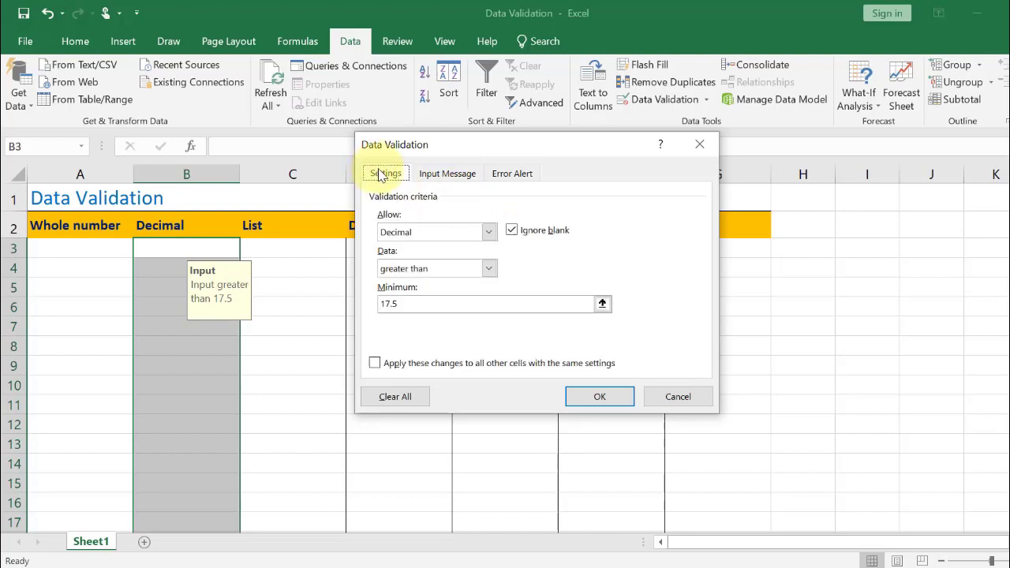
click(451, 178)
Apply the Stop alert, test 11 in B3, retry, then cancel so B3 stays empty
click(509, 180)
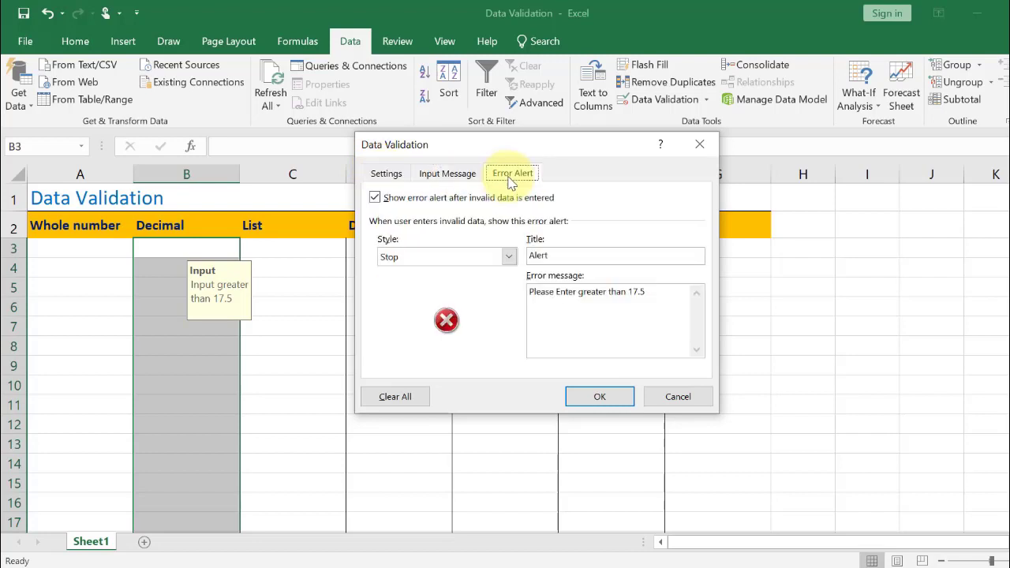
click(600, 398)
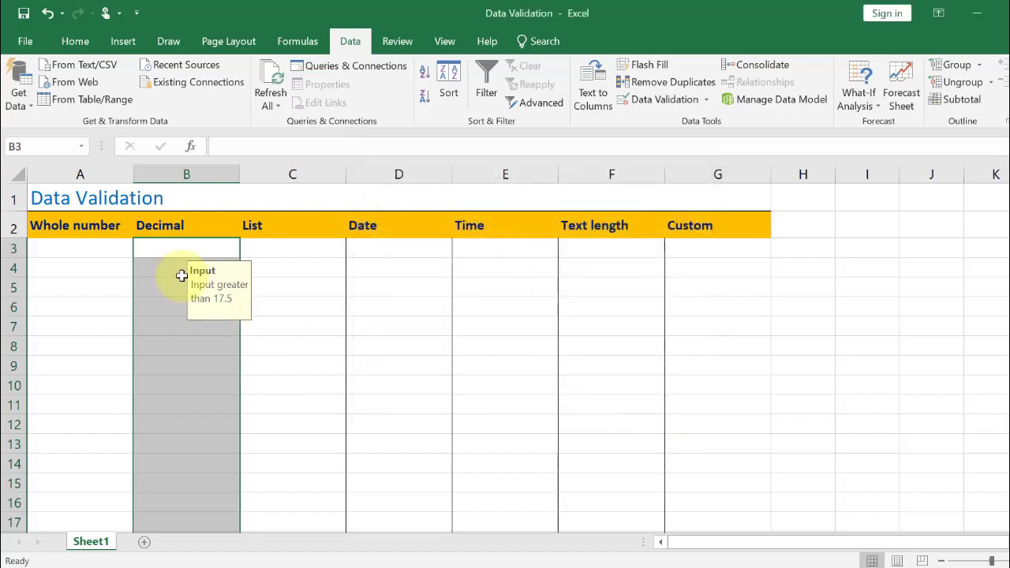
click(163, 248)
text(11)
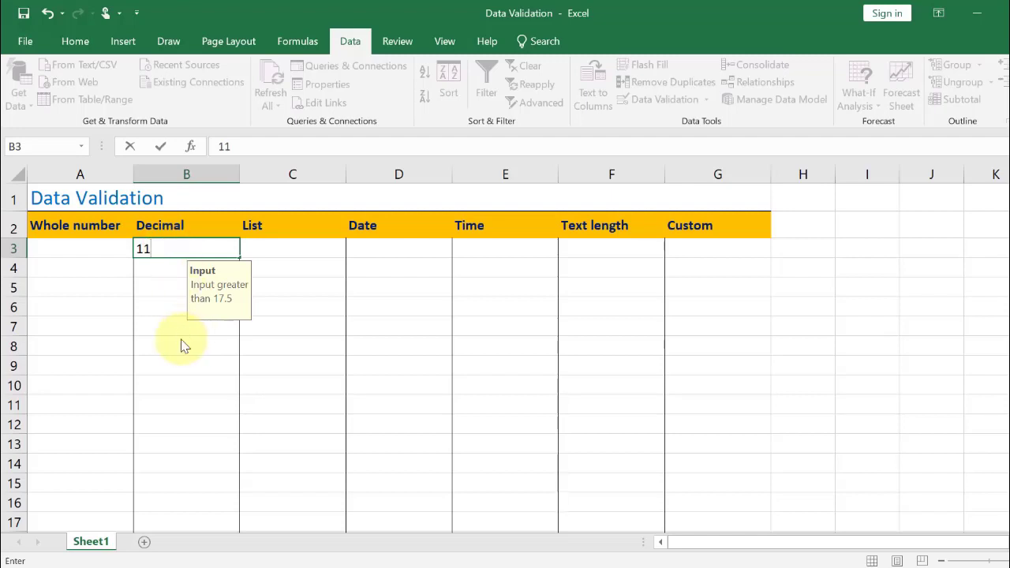
key(Return)
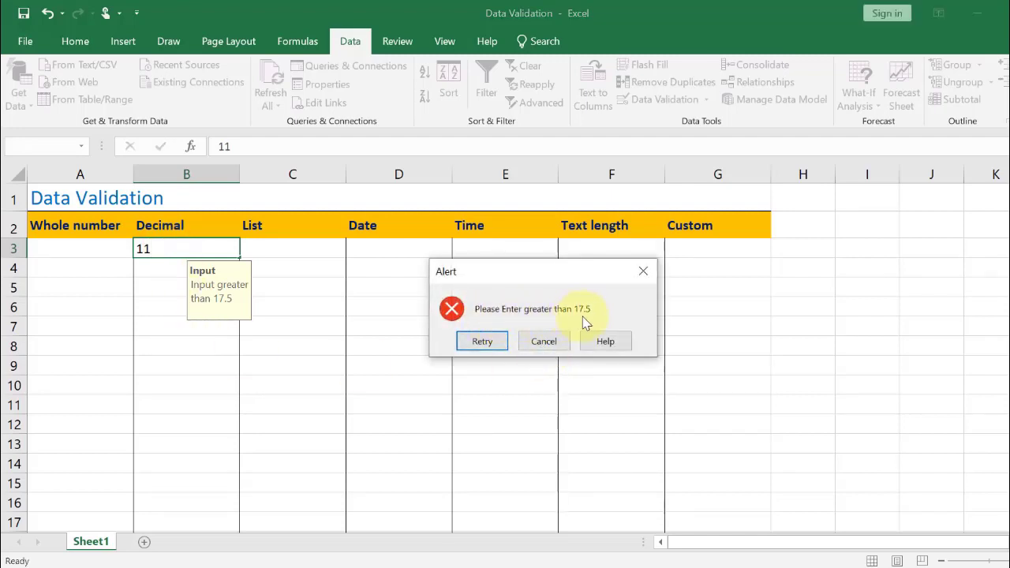
click(495, 341)
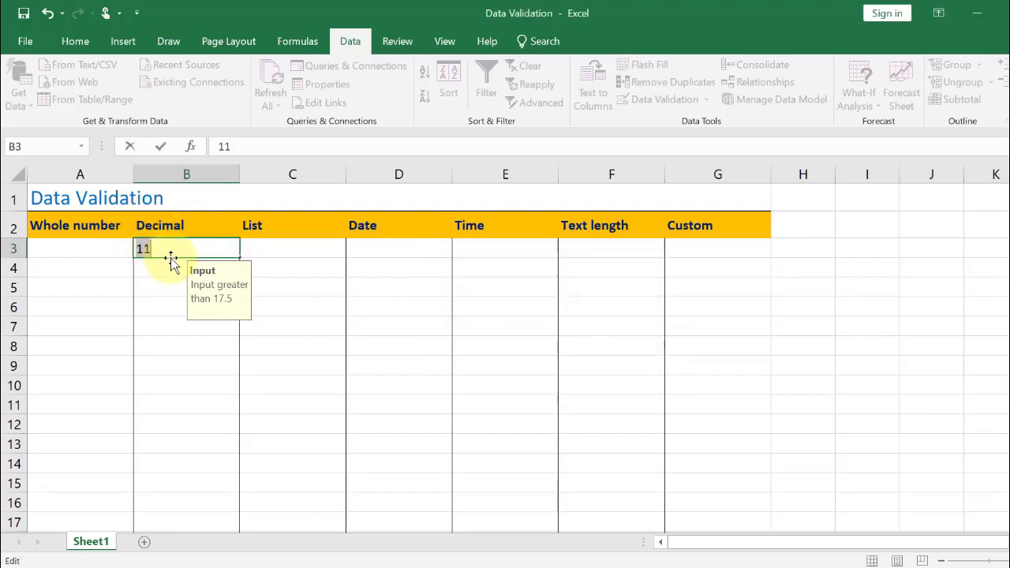
click(160, 342)
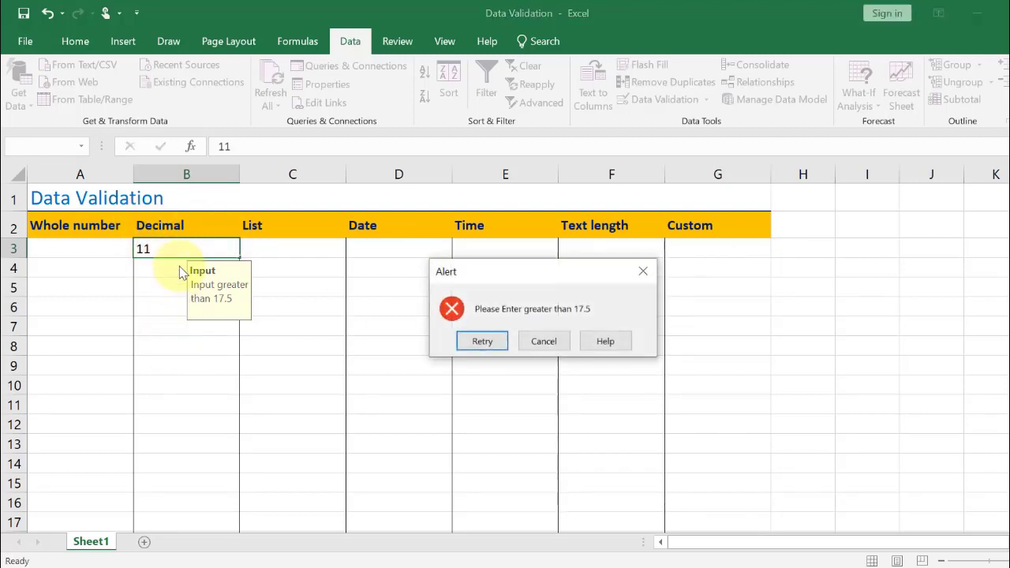
click(548, 348)
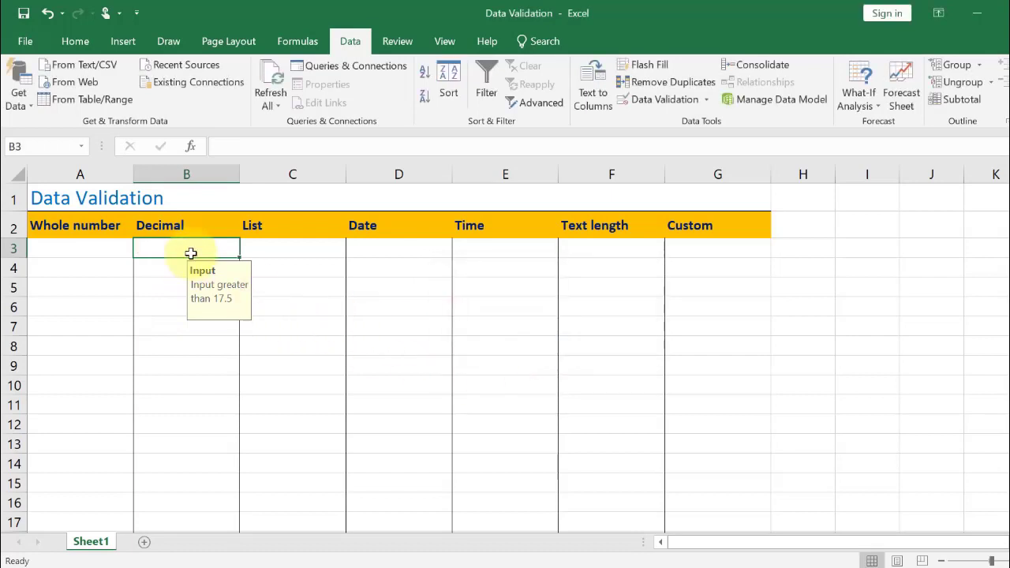
Change the Decimal cells' data validation error alert style to Warning
mouse_move(198, 257)
mouse_down()
mouse_move(183, 550)
mouse_move(201, 485)
mouse_up()
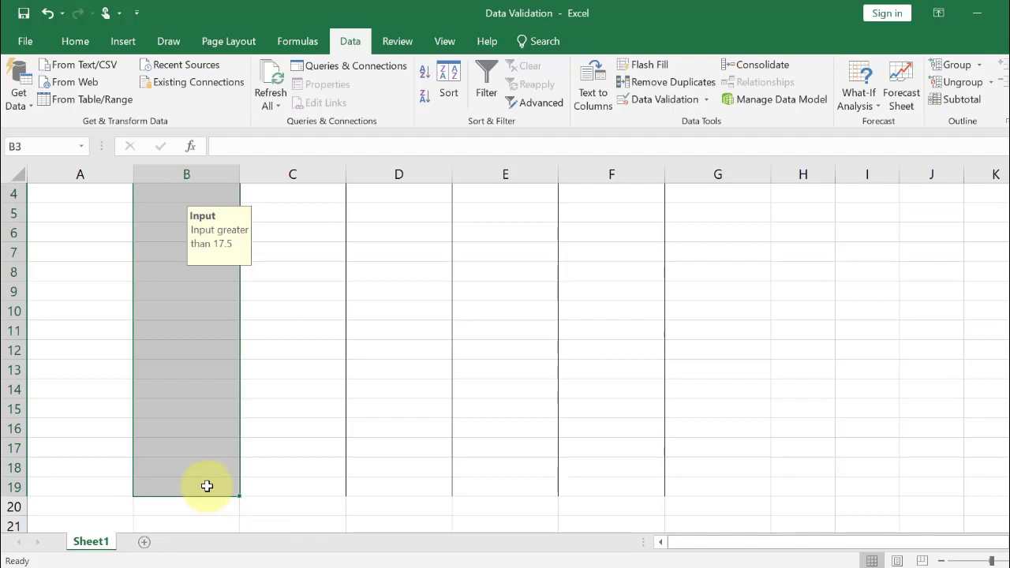
click(670, 99)
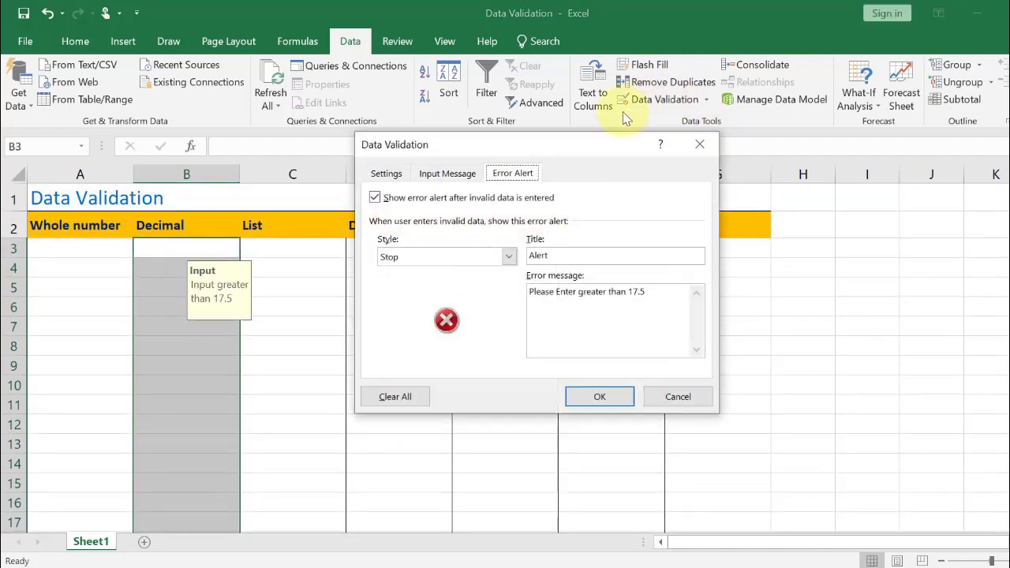
click(466, 257)
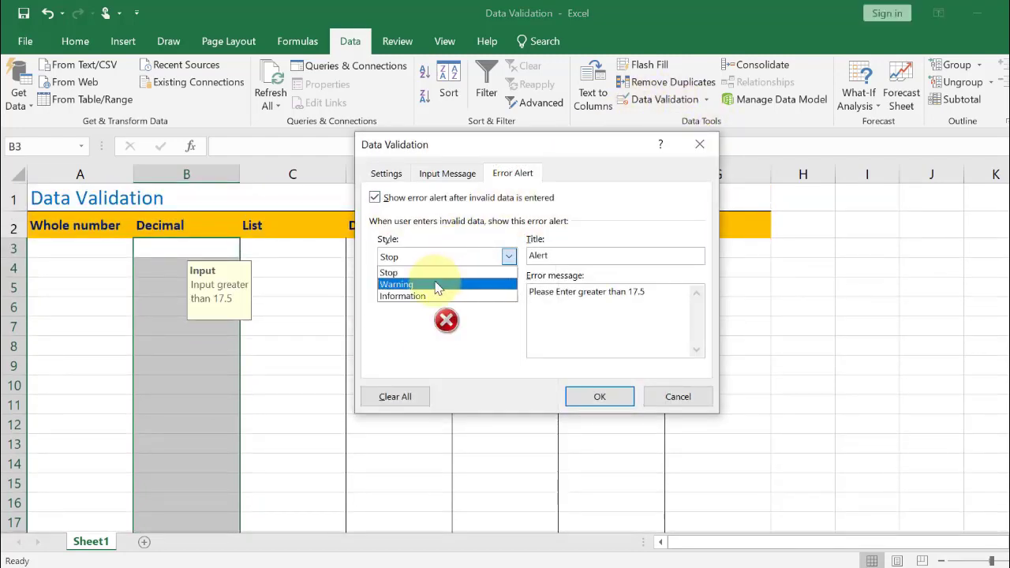
click(440, 284)
click(592, 399)
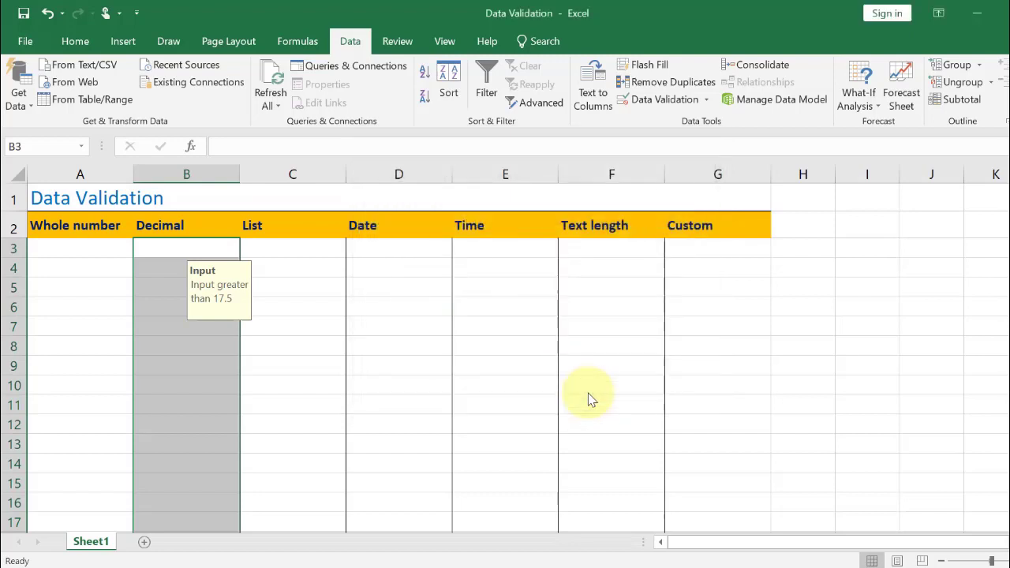
Enter 11 in cell B6 and keep it despite the Warning alert
click(175, 306)
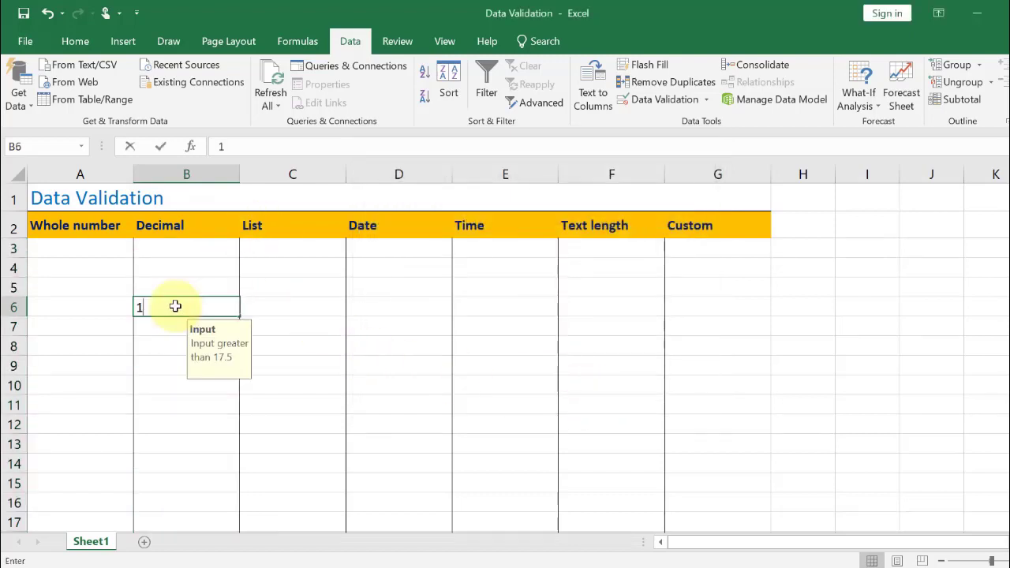
text(11)
key(Return)
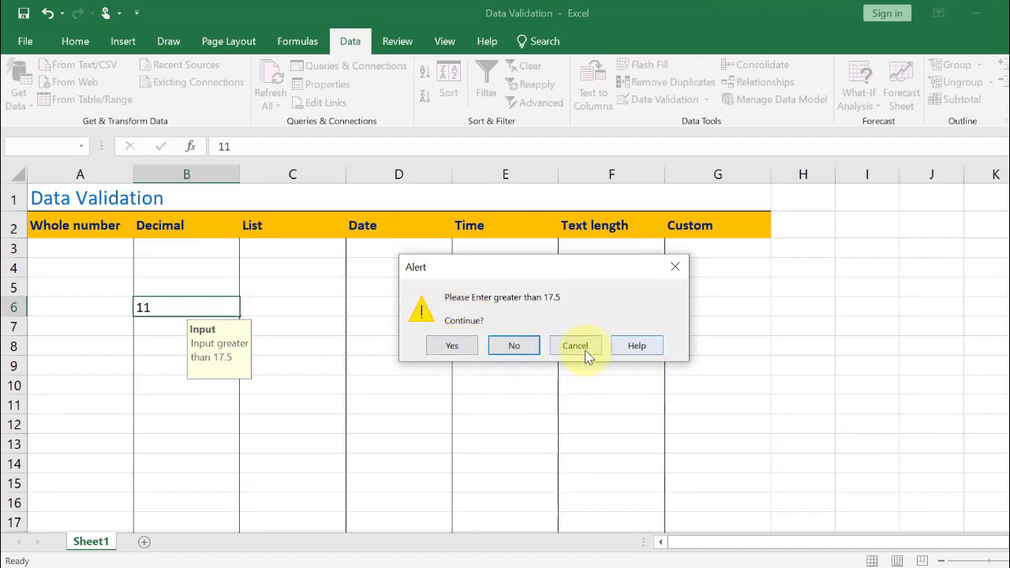
click(453, 347)
click(225, 306)
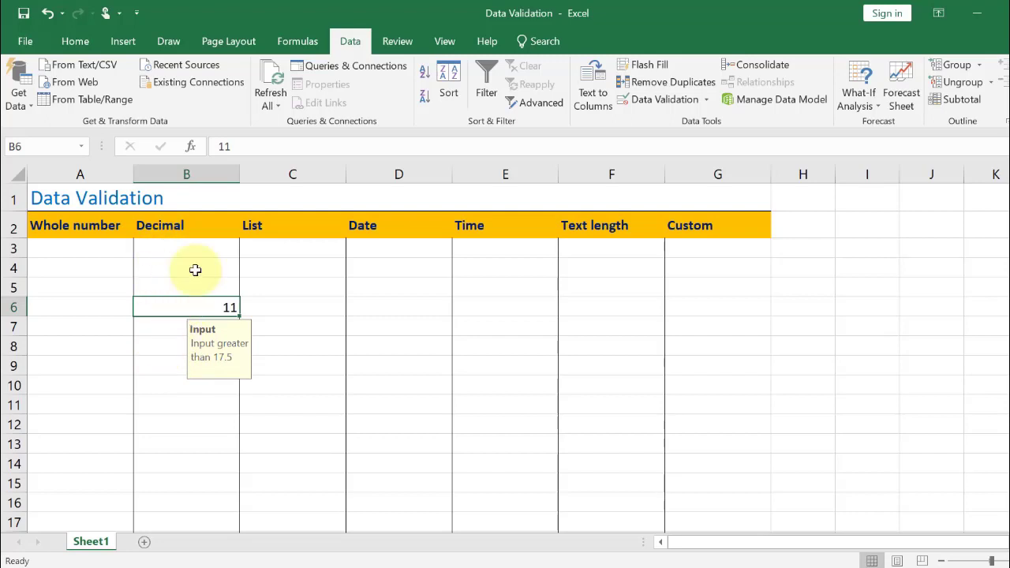
For B3:B17, cycle the error alert style through Warning and Stop, settling on Information
mouse_move(198, 248)
mouse_down()
mouse_move(179, 539)
mouse_move(180, 486)
mouse_up()
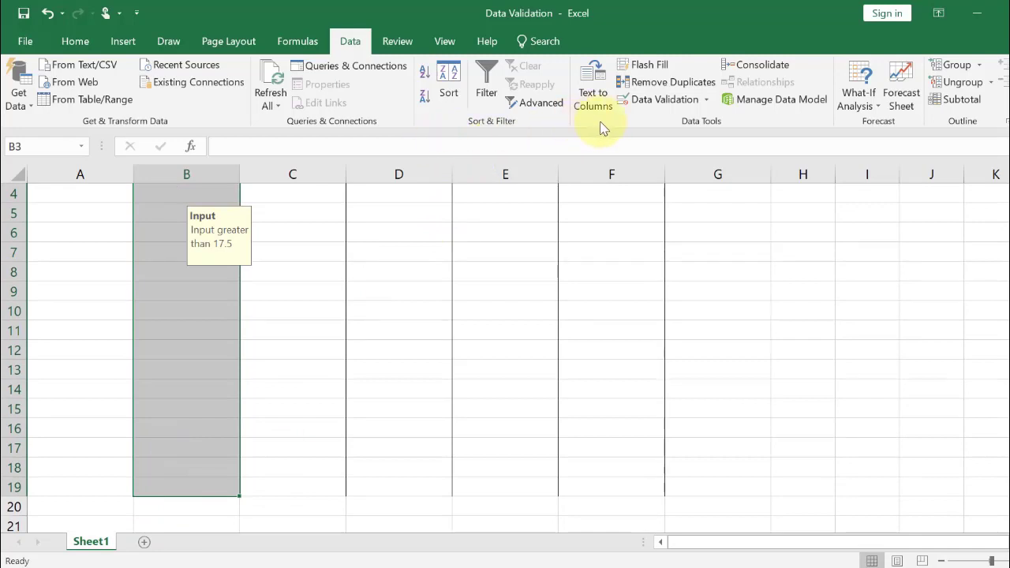
click(664, 99)
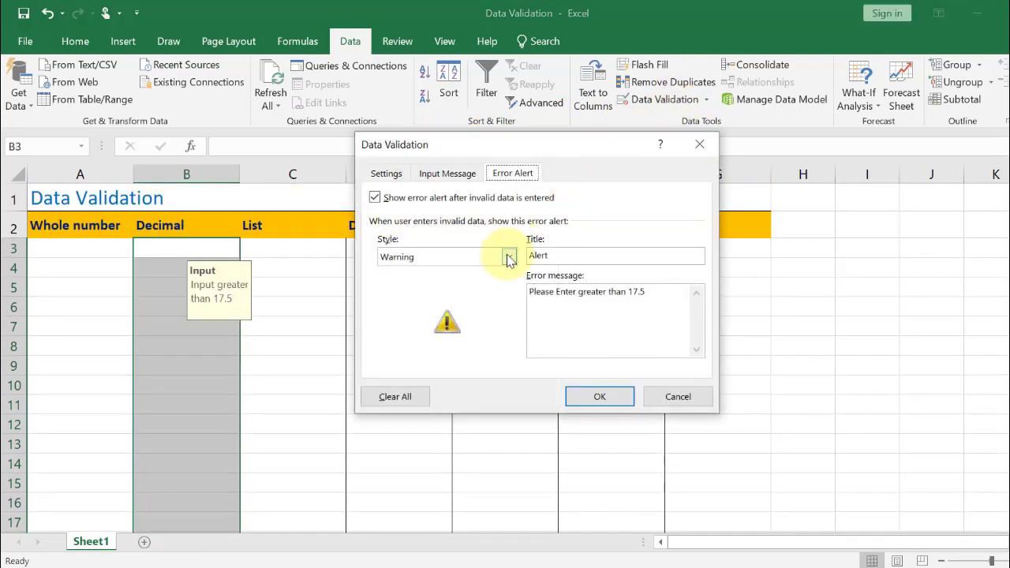
click(508, 256)
click(453, 297)
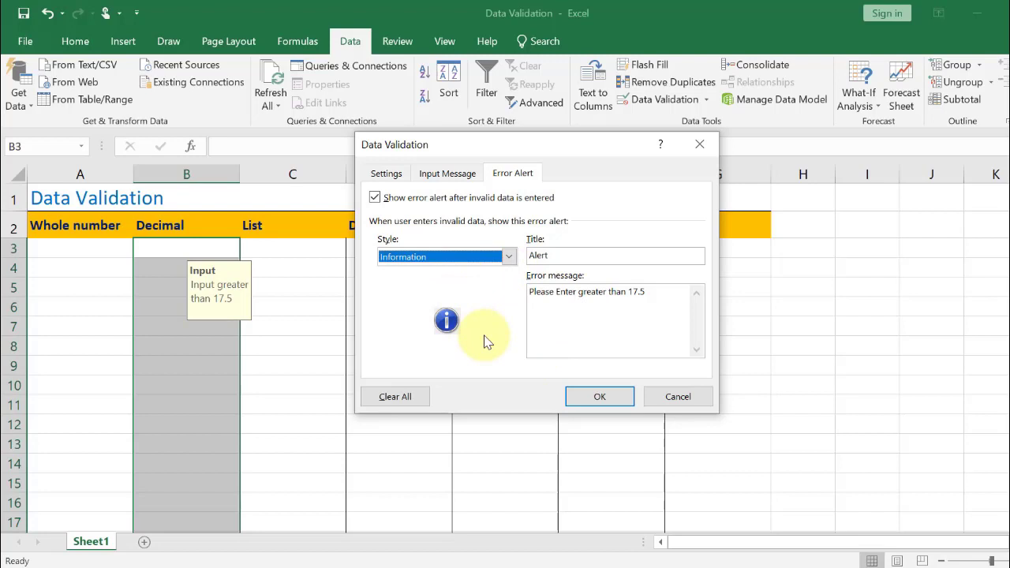
click(497, 256)
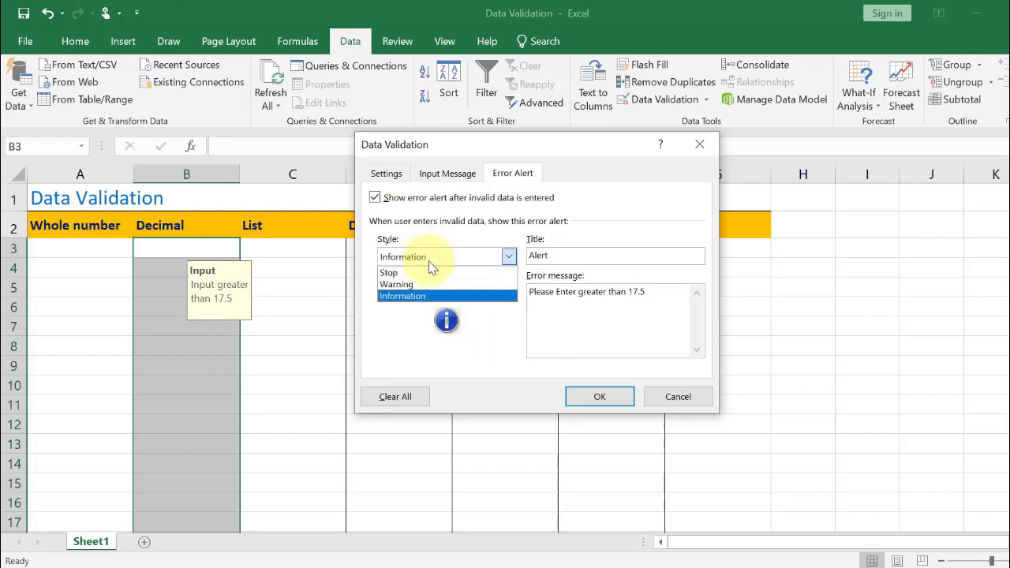
click(424, 286)
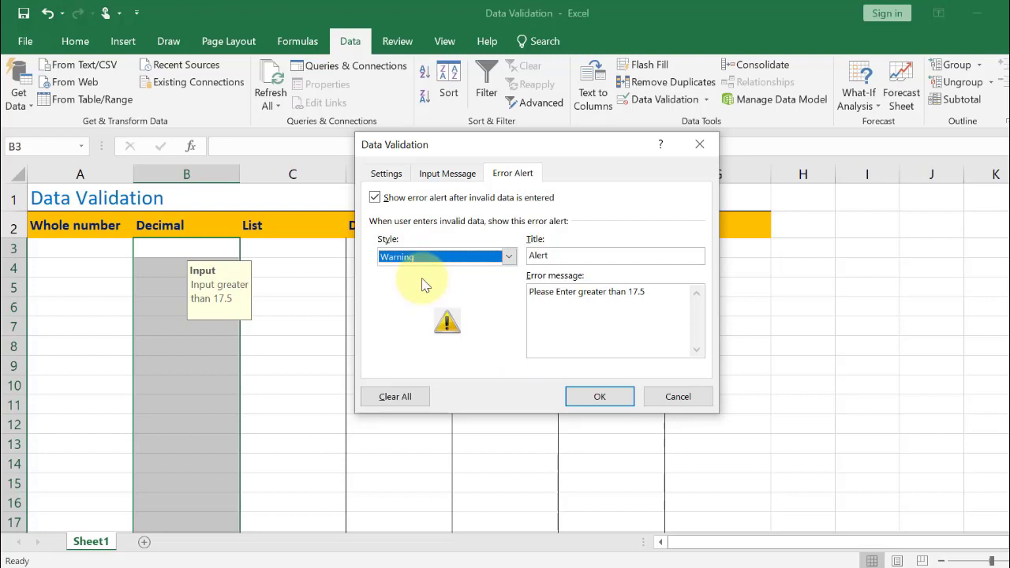
click(443, 256)
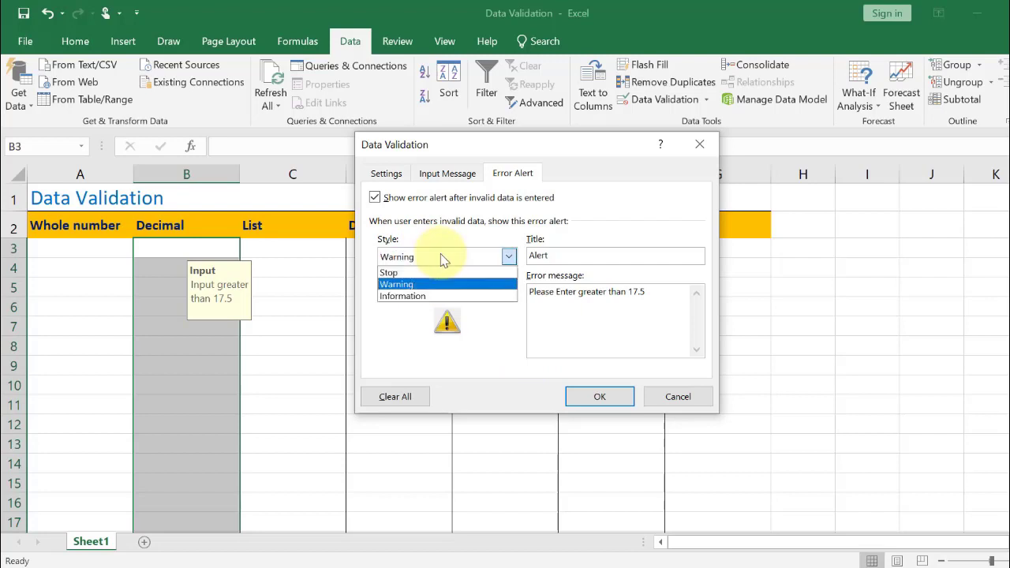
click(427, 276)
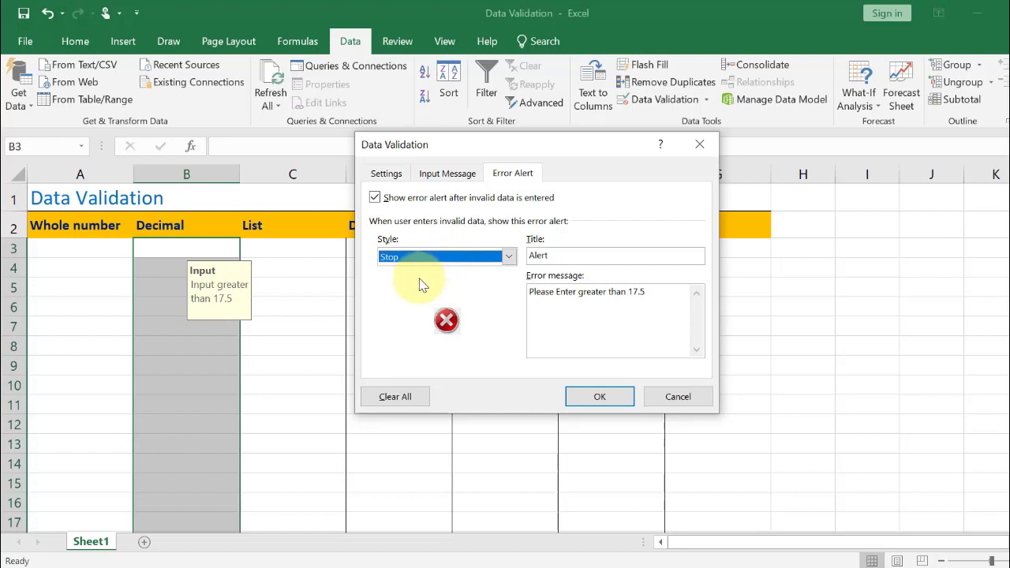
click(428, 257)
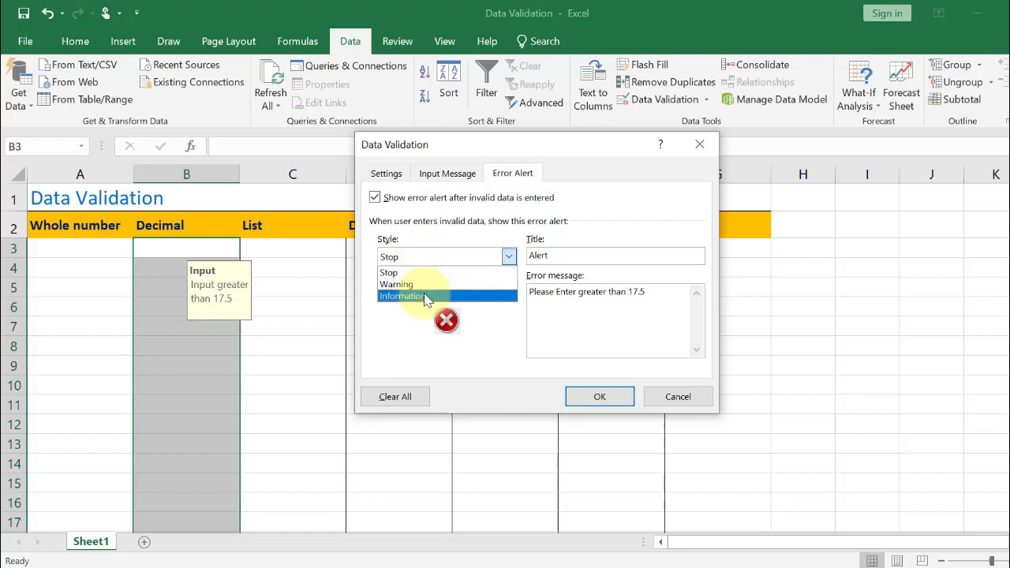
click(428, 289)
click(597, 398)
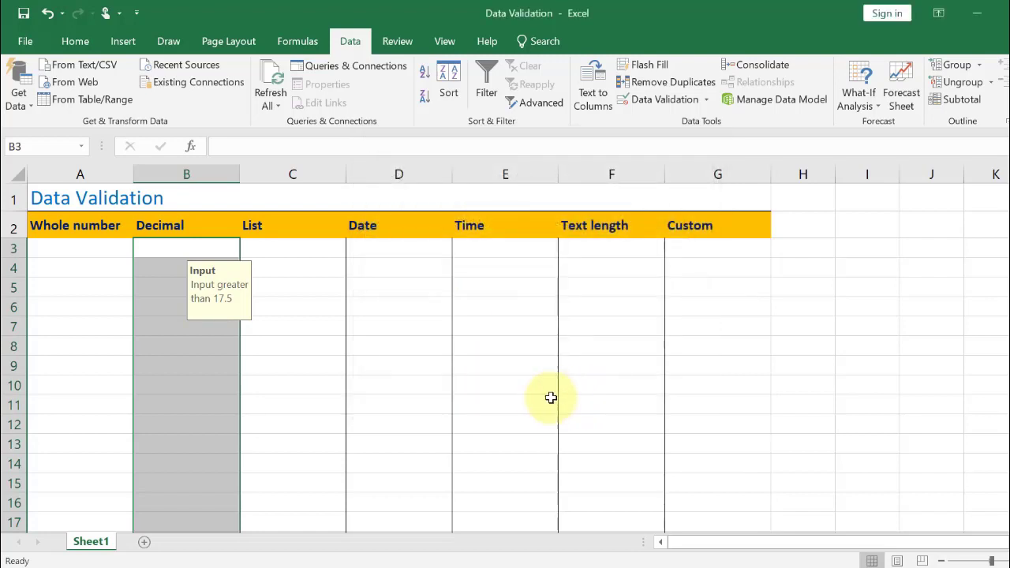
Enter 11 in cell B4, then cancel it at the Information alert
click(175, 314)
click(187, 272)
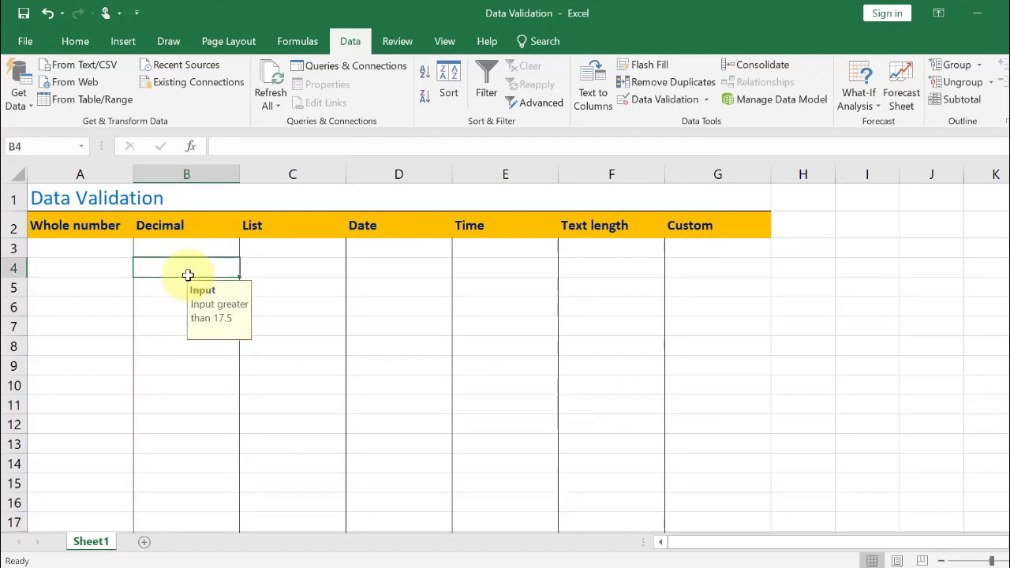
text(11)
key(Return)
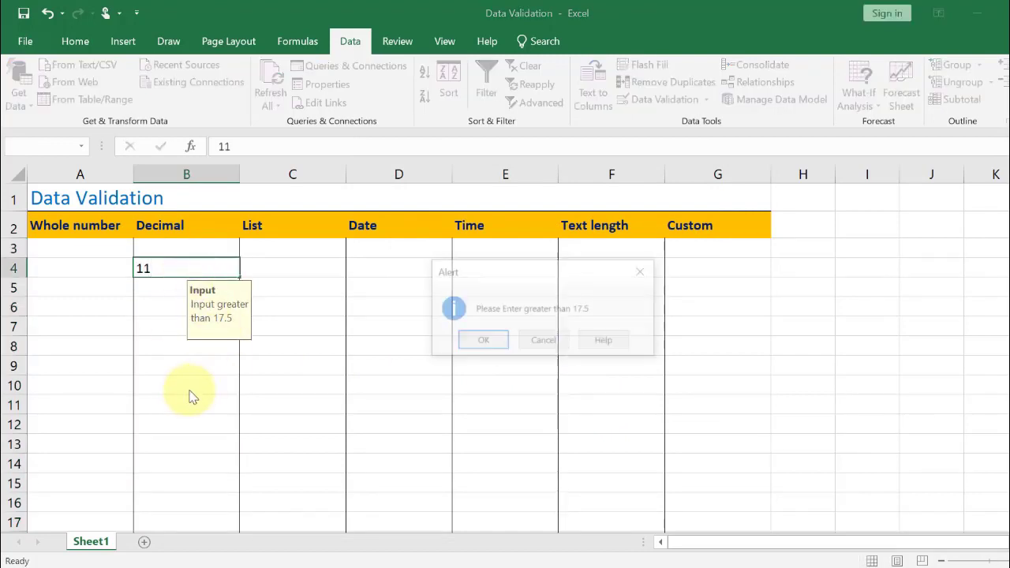
click(543, 342)
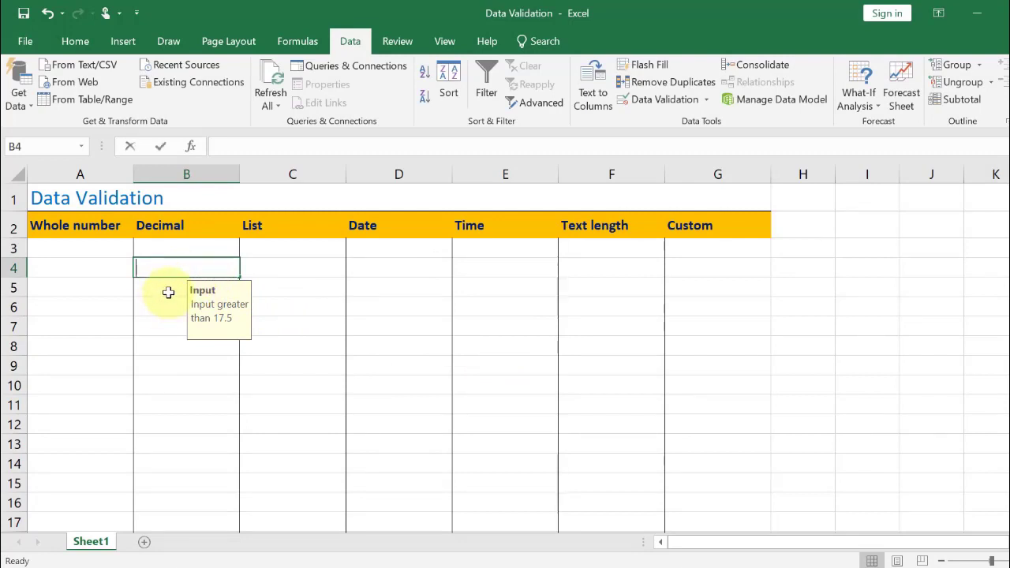
Enter 12 in cell B4 and accept it past the Information alert
text(12)
key(Return)
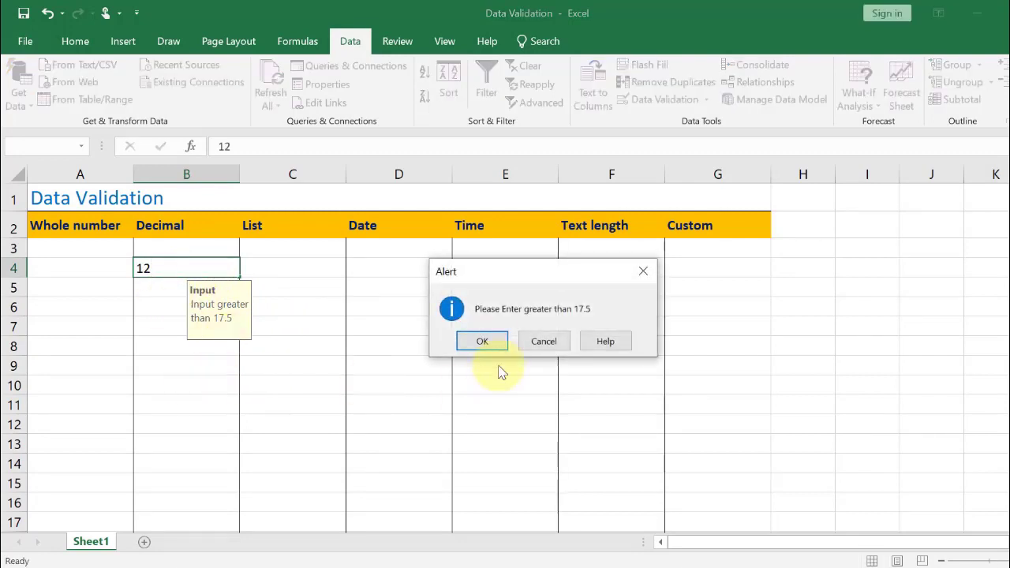
click(467, 342)
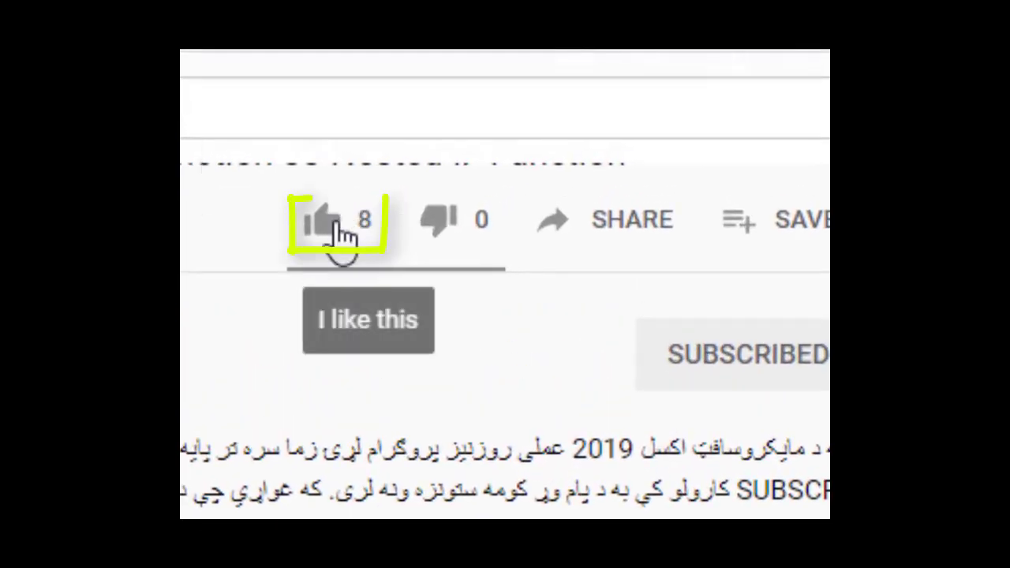
Like the tutorial video to reach 9 likes, then view and dismiss its share link
click(351, 222)
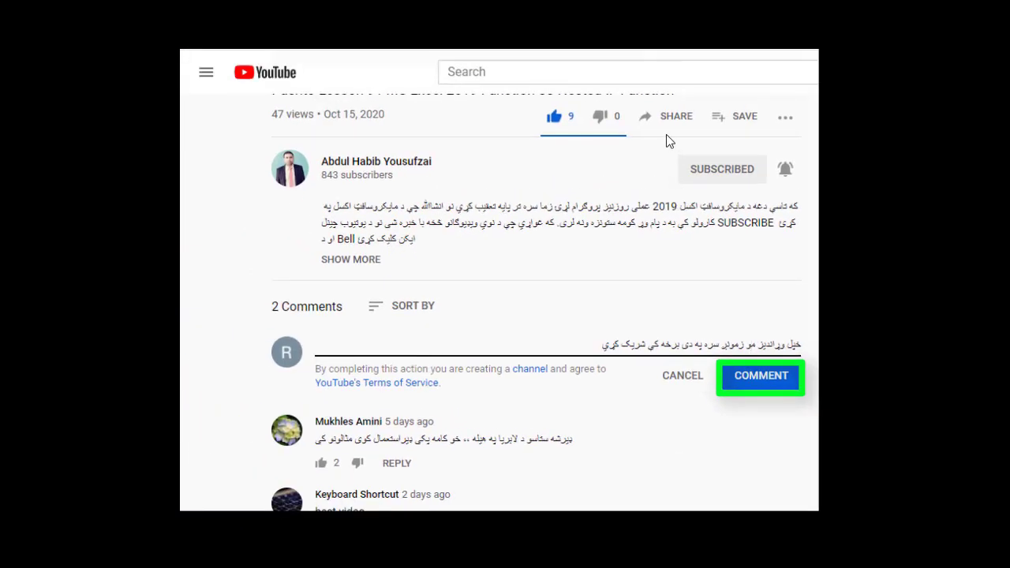
click(682, 120)
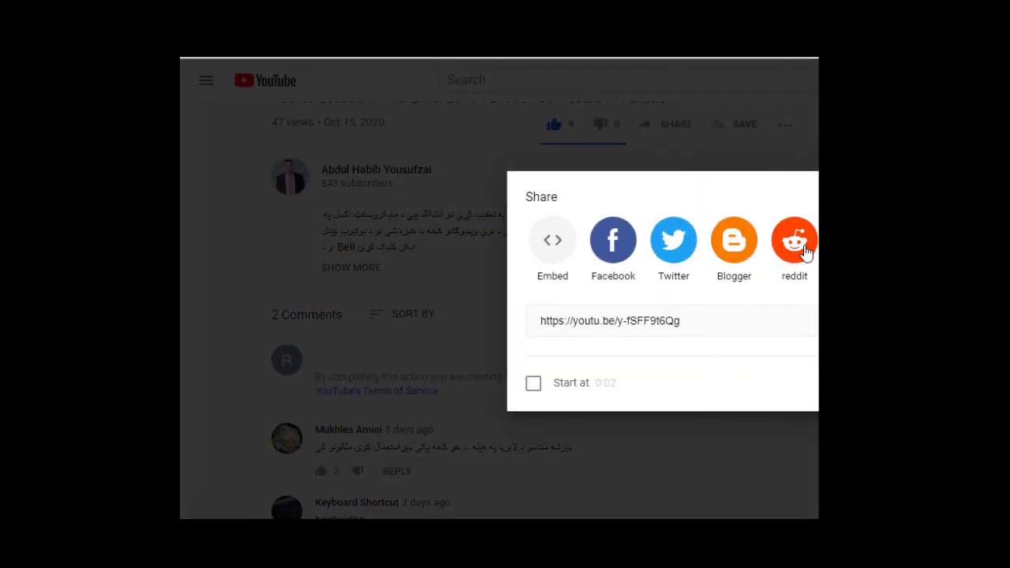
drag(703, 318, 541, 316)
click(541, 317)
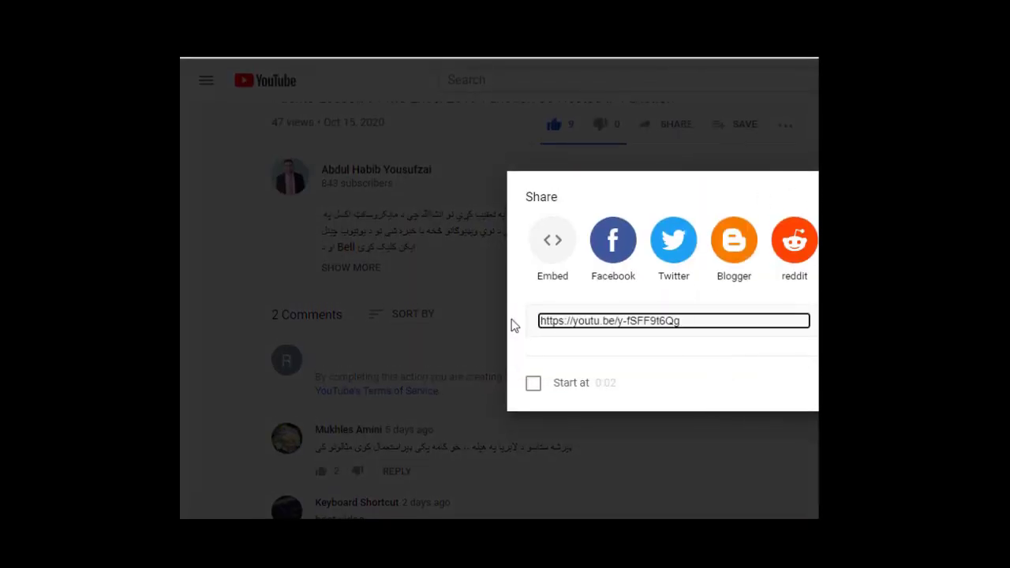
key(Escape)
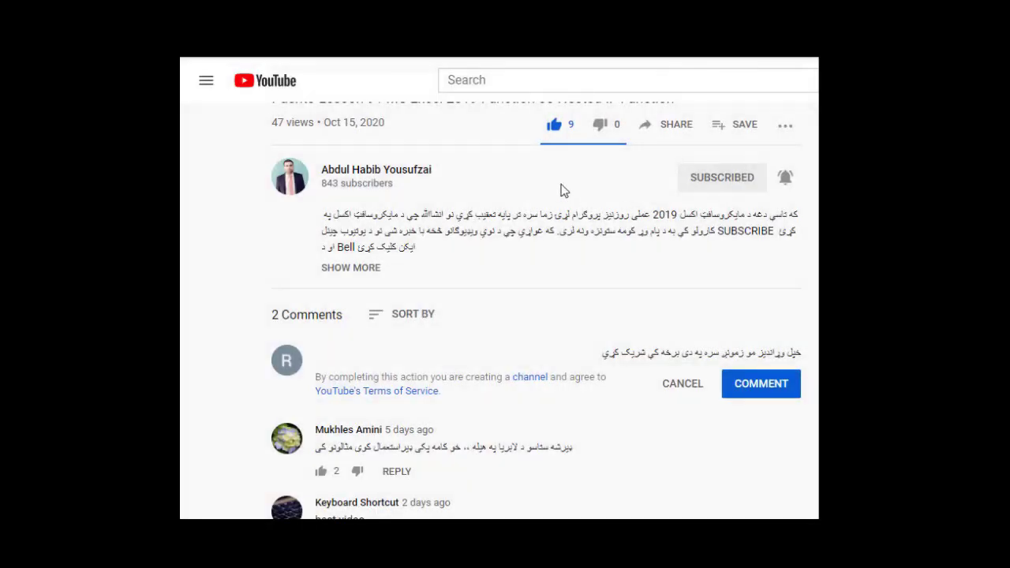